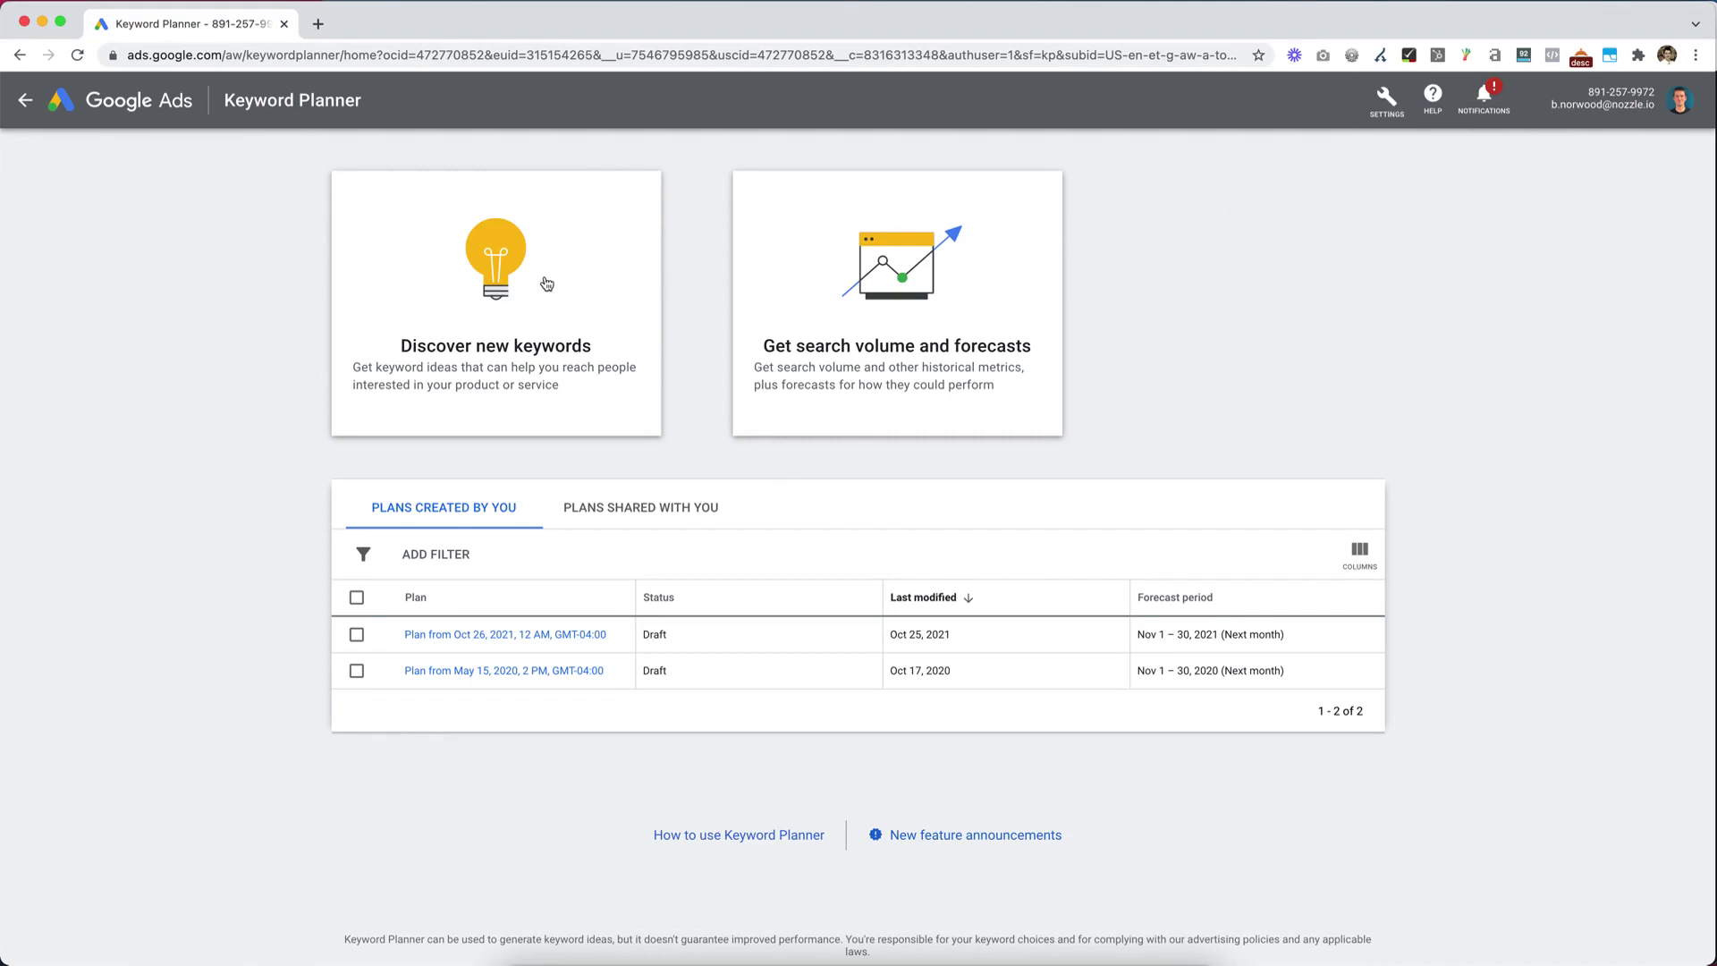
Generate keyword ideas from the entire parkseed.com site, returning 2,728 results
left_click(476, 358)
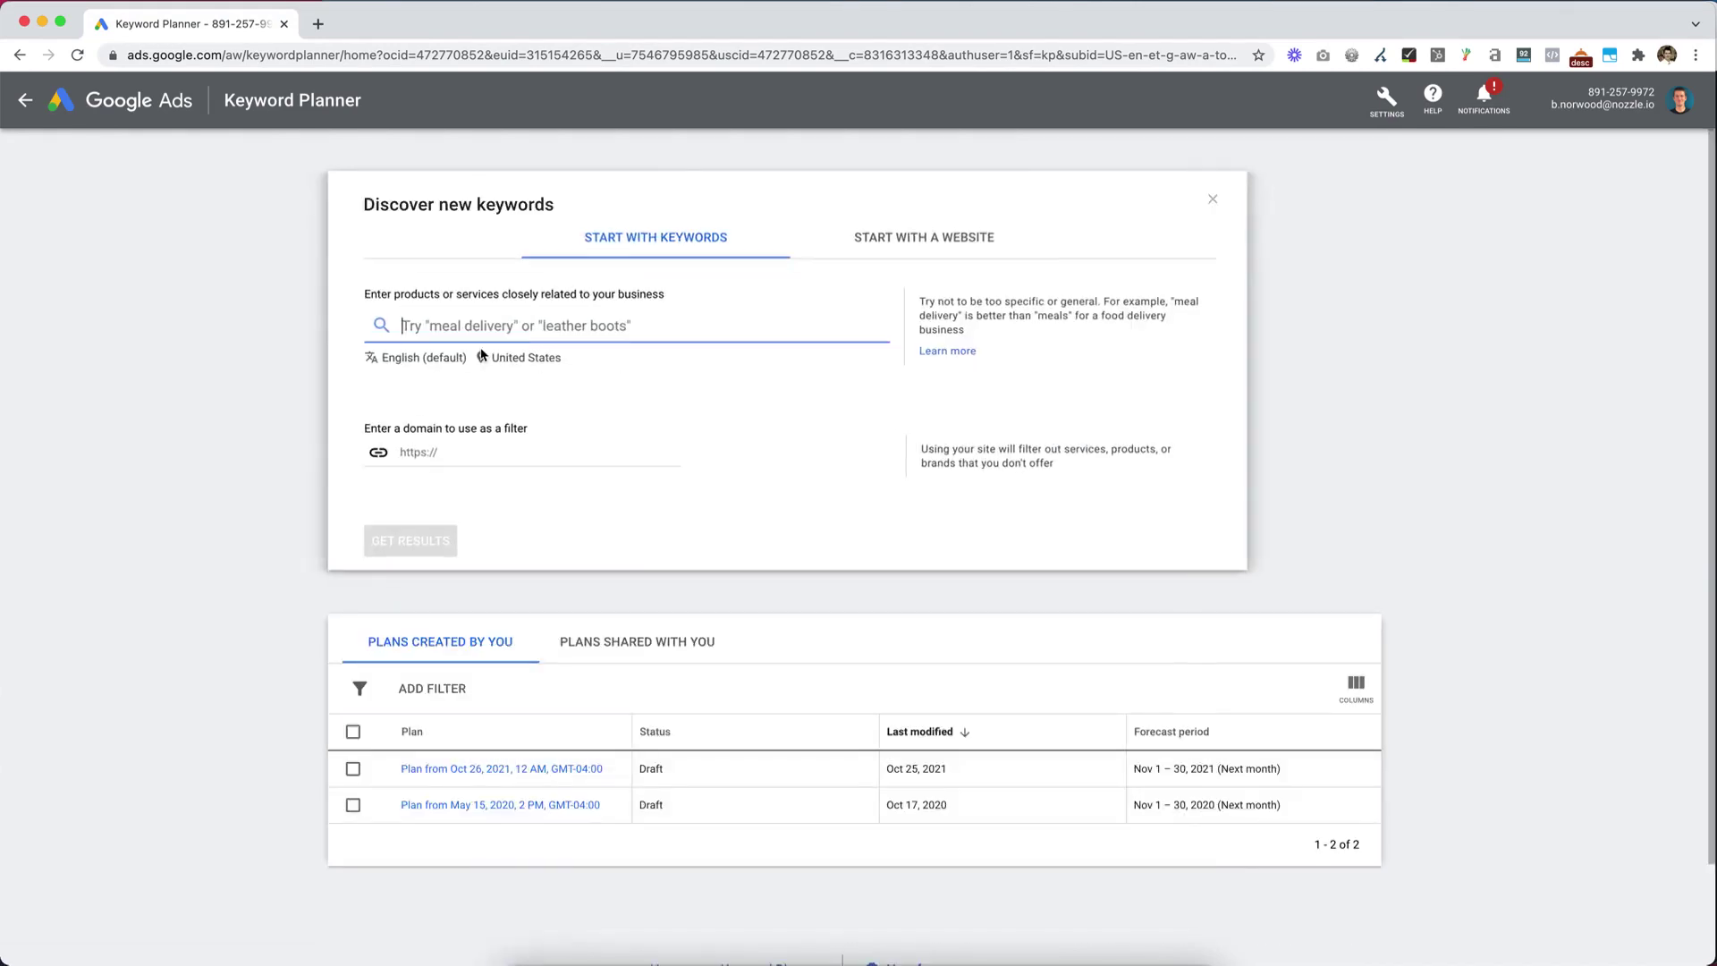
left_click(881, 244)
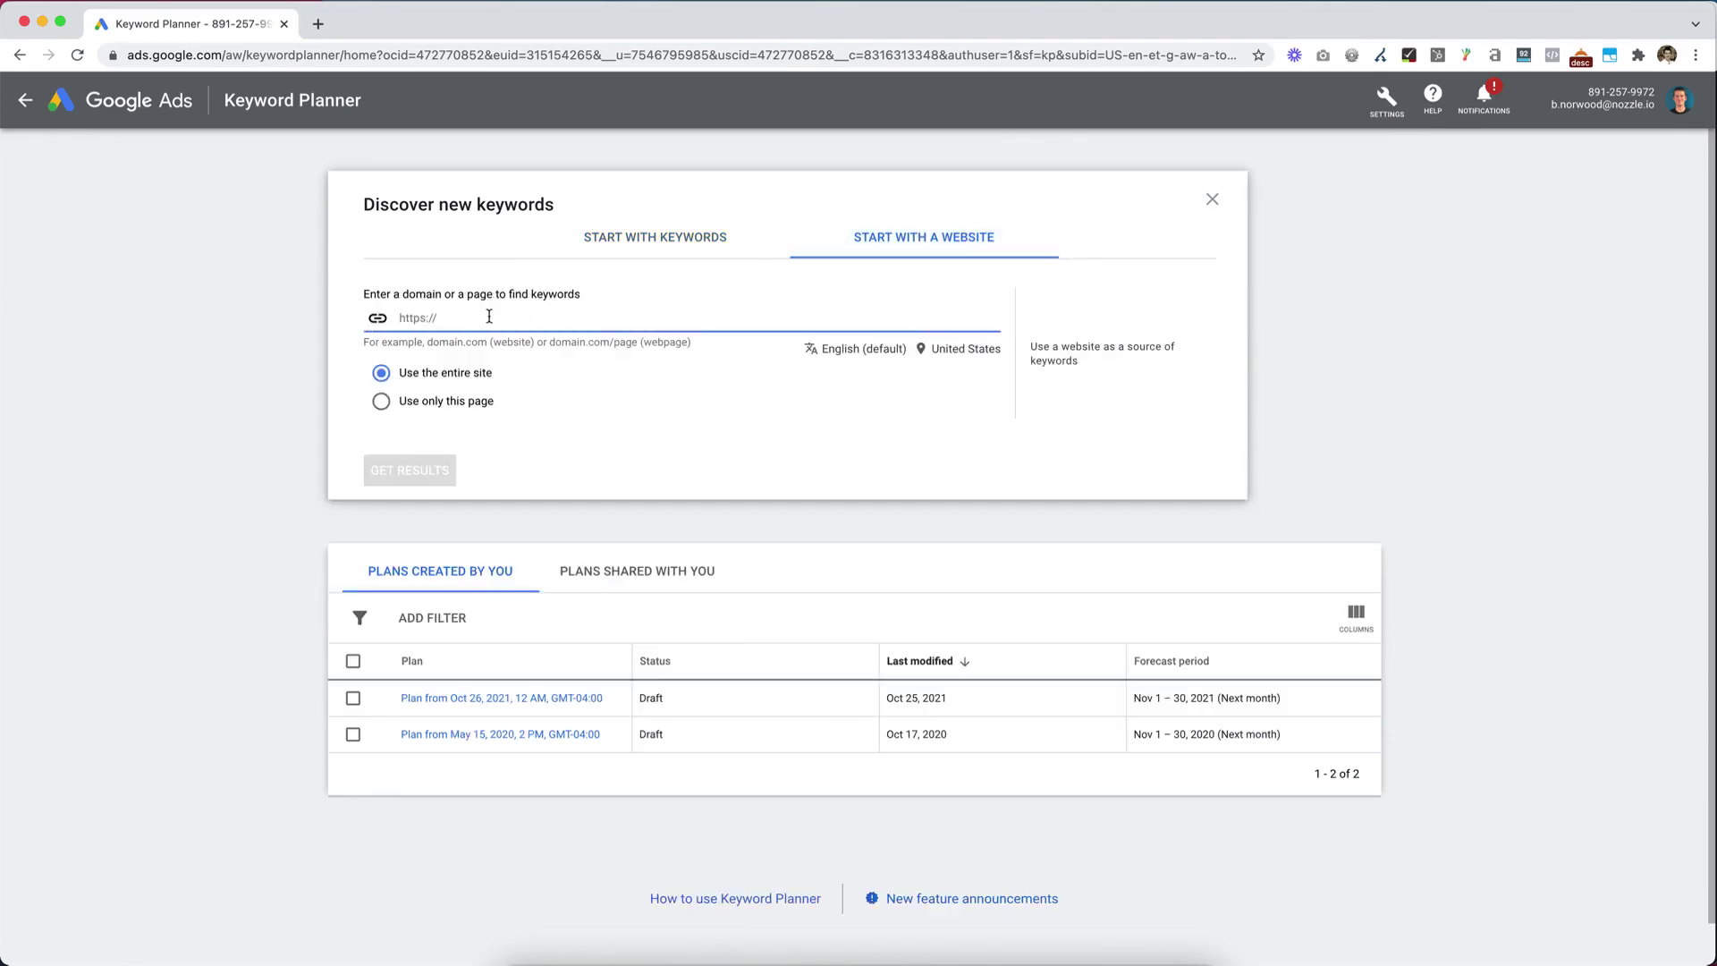
type("parkseed.com")
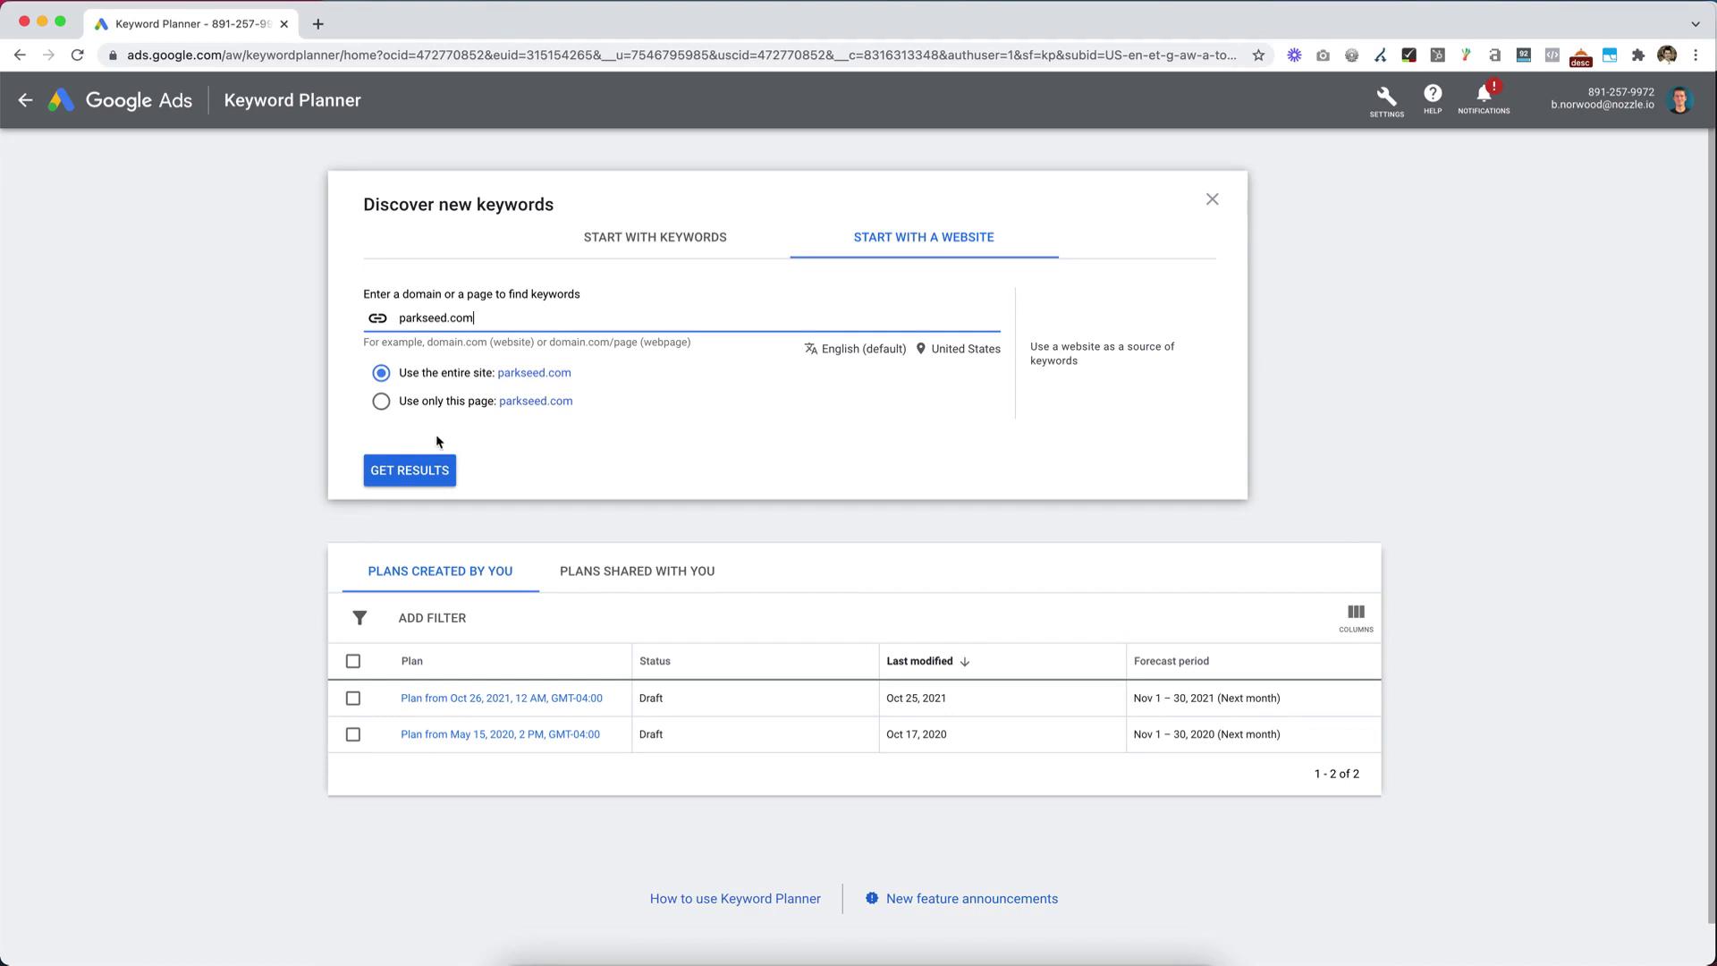
left_click(411, 472)
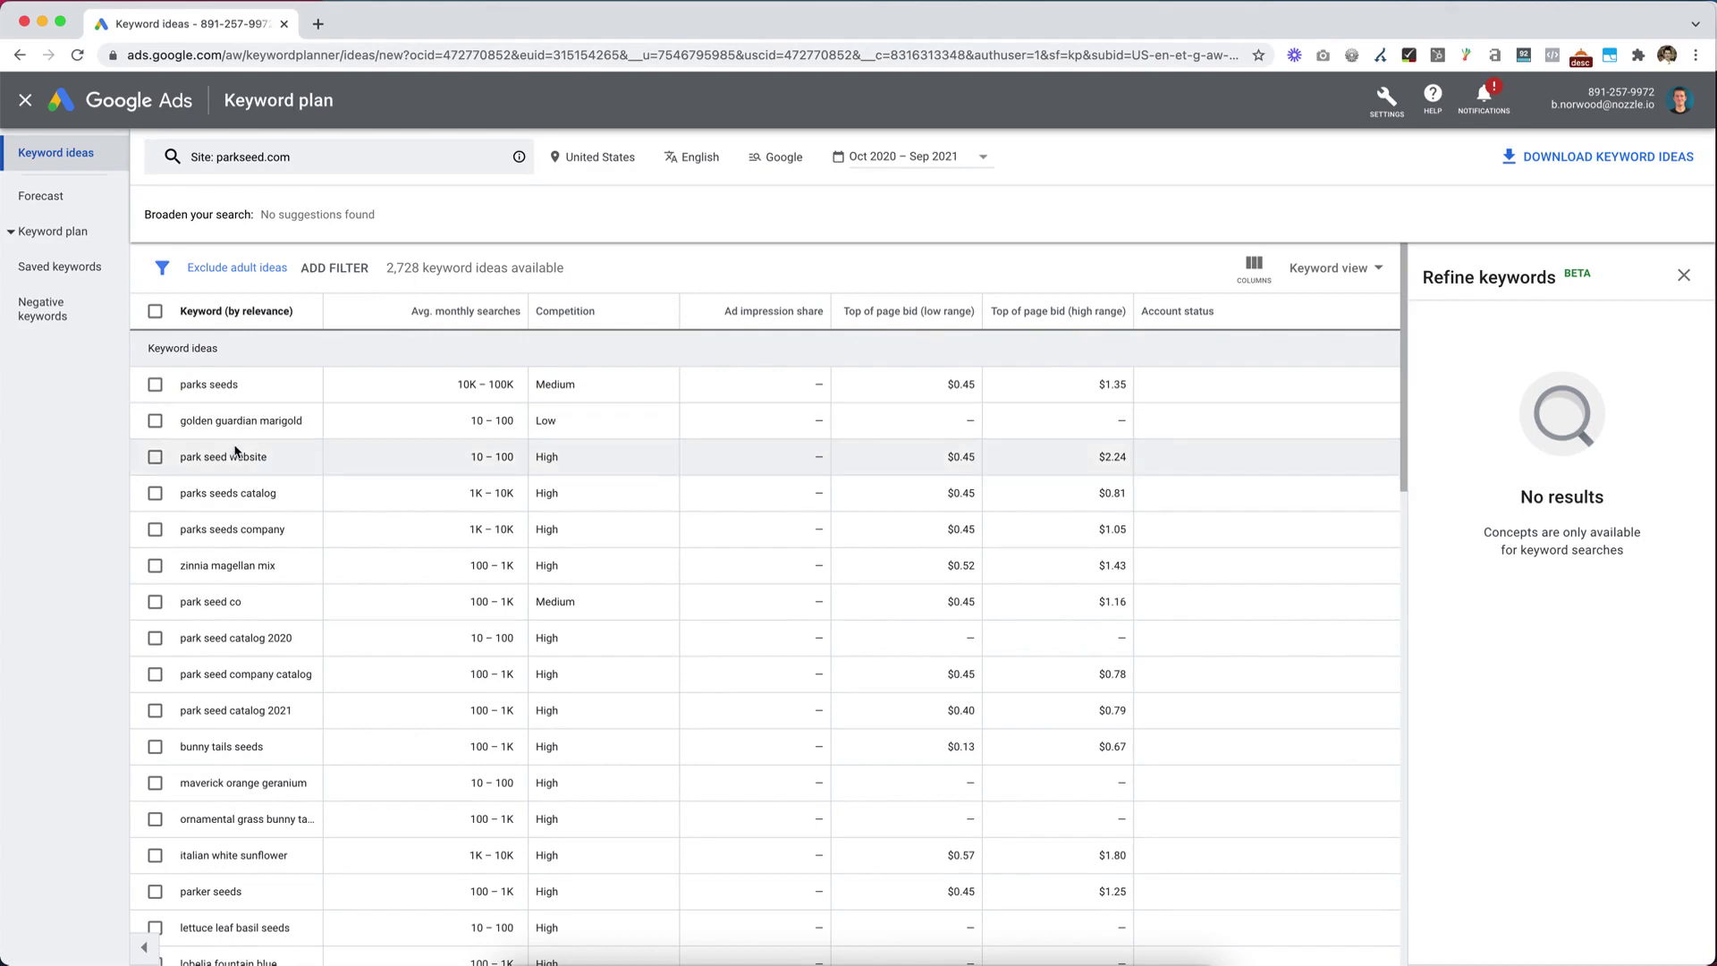
Export the 2,728 parkseed.com keyword ideas from the download menu
scroll(228, 408, "down", 1)
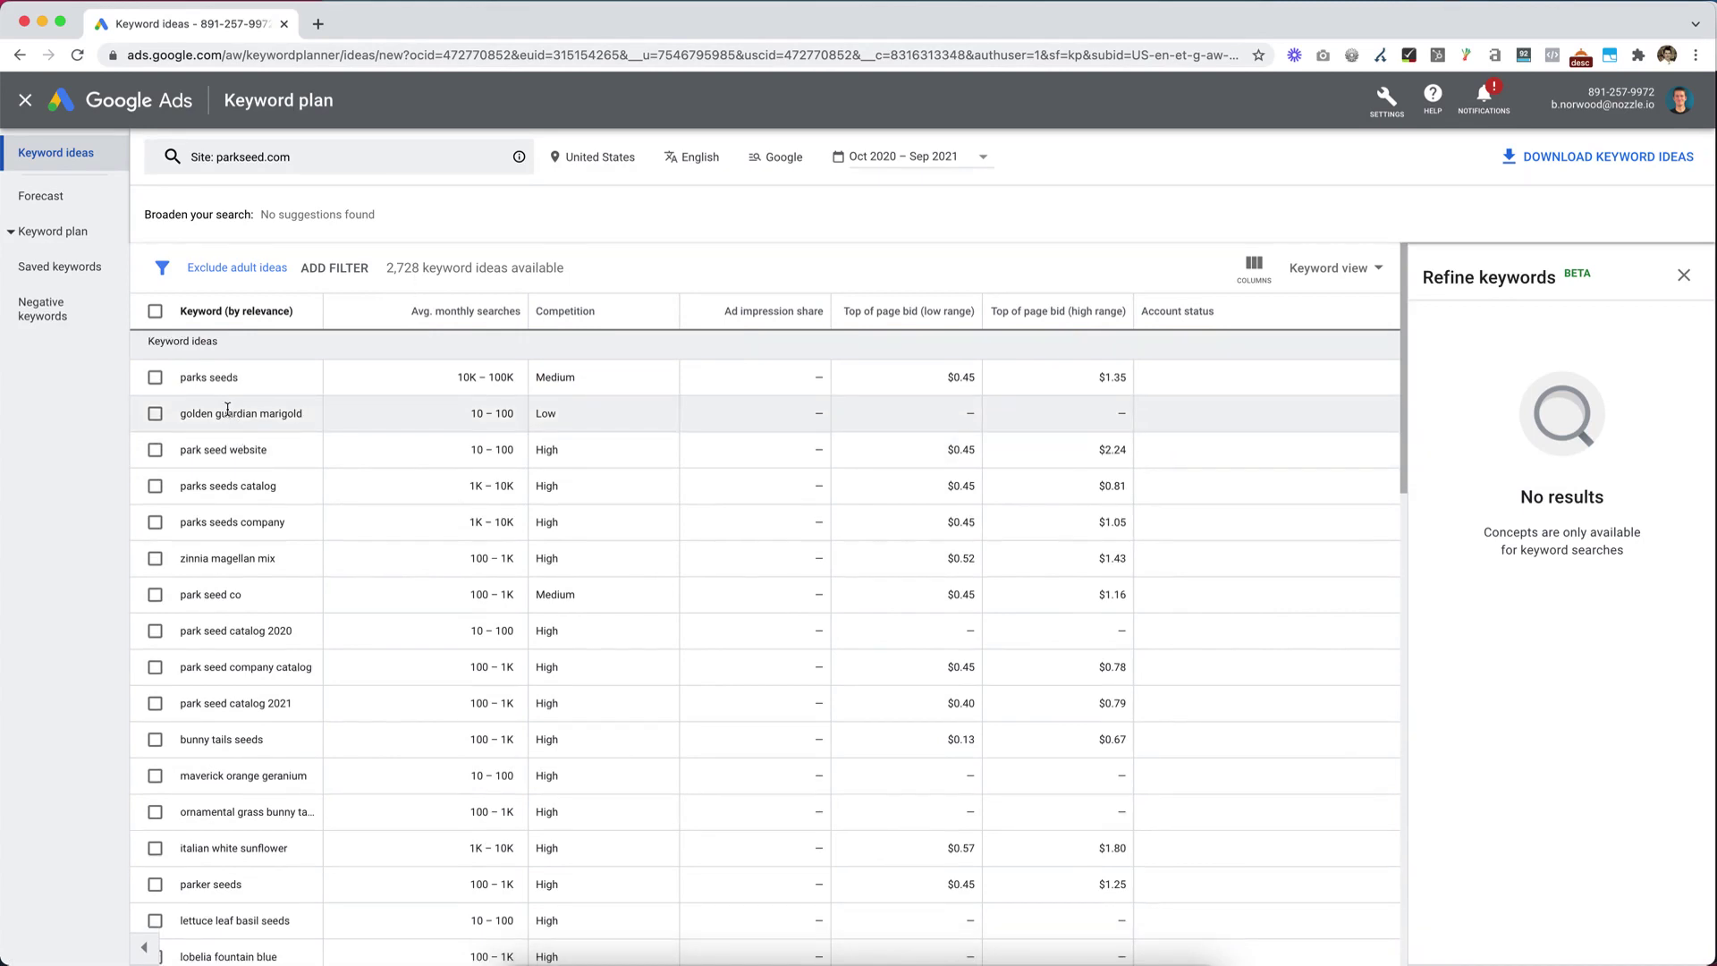
scroll(228, 408, "down", 2)
scroll(231, 416, "up", 2)
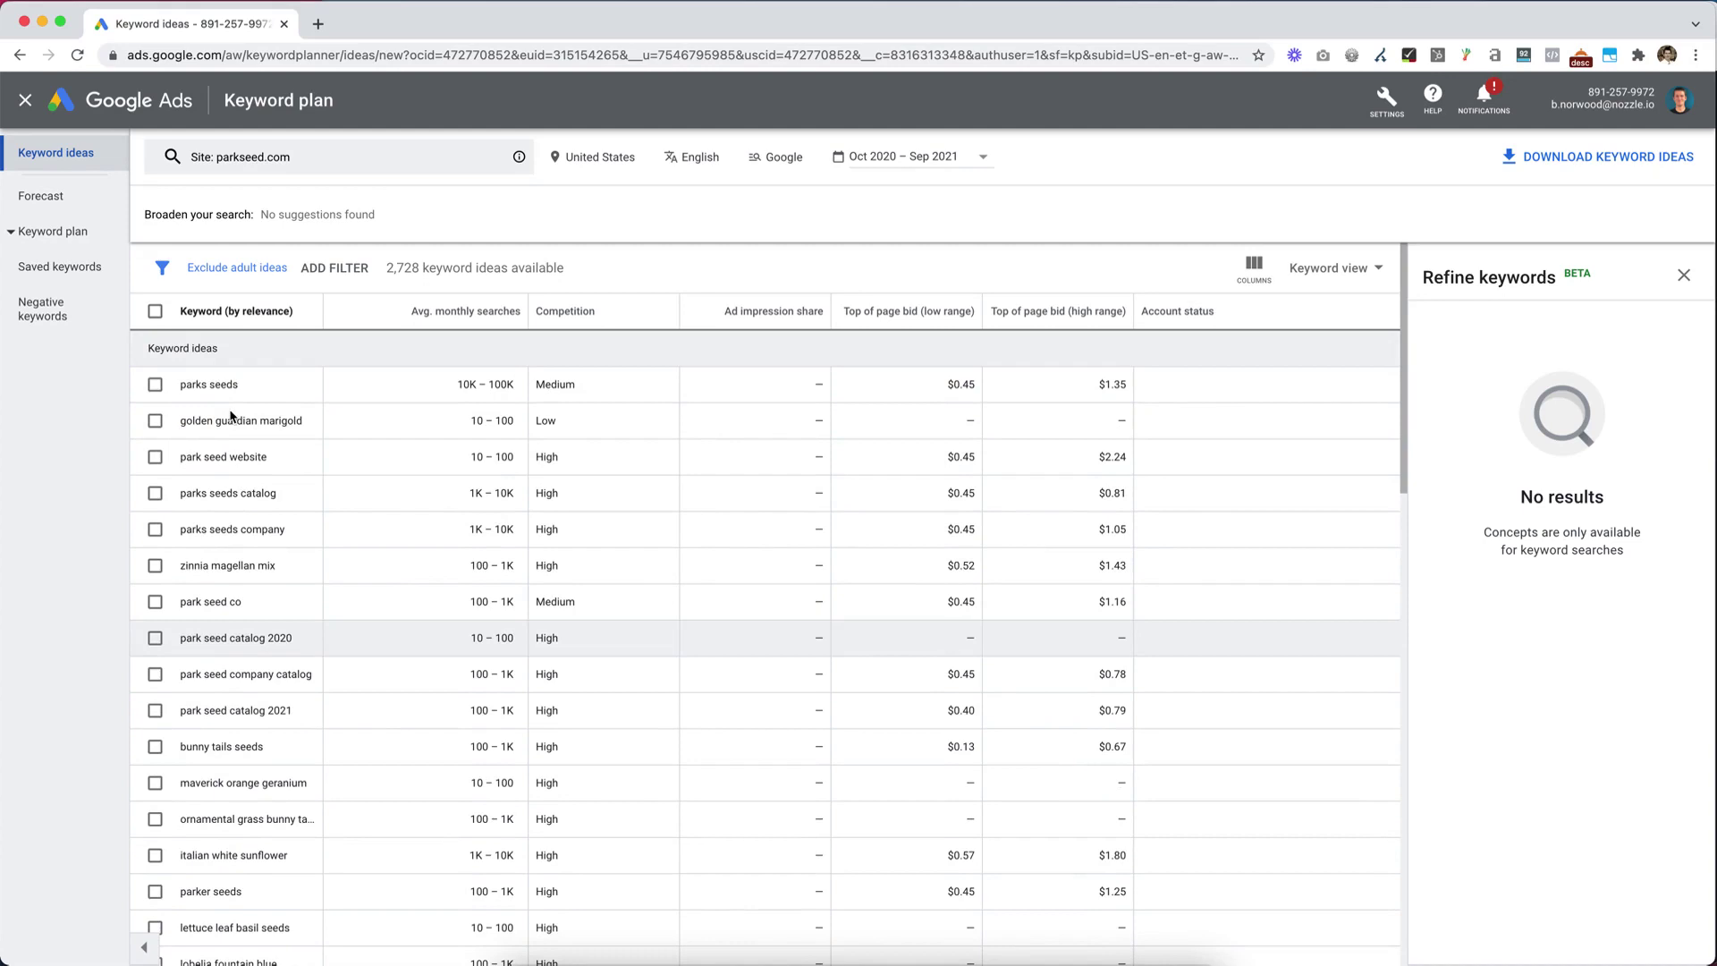
left_click(1584, 162)
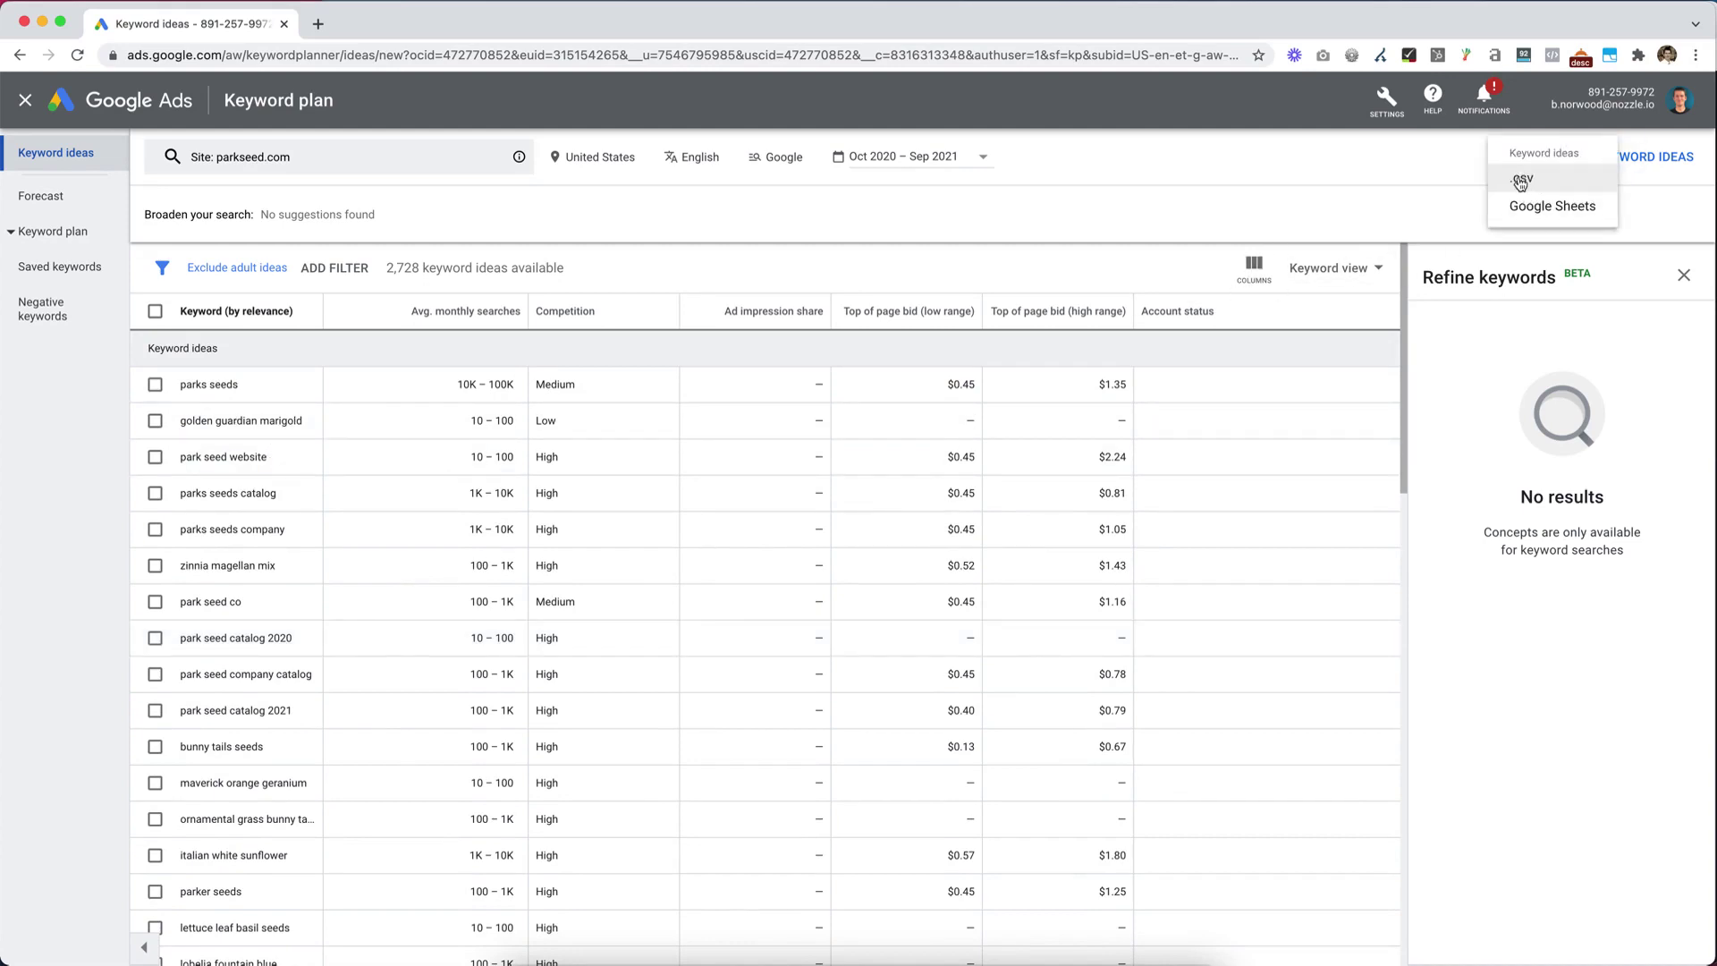
left_click(1536, 194)
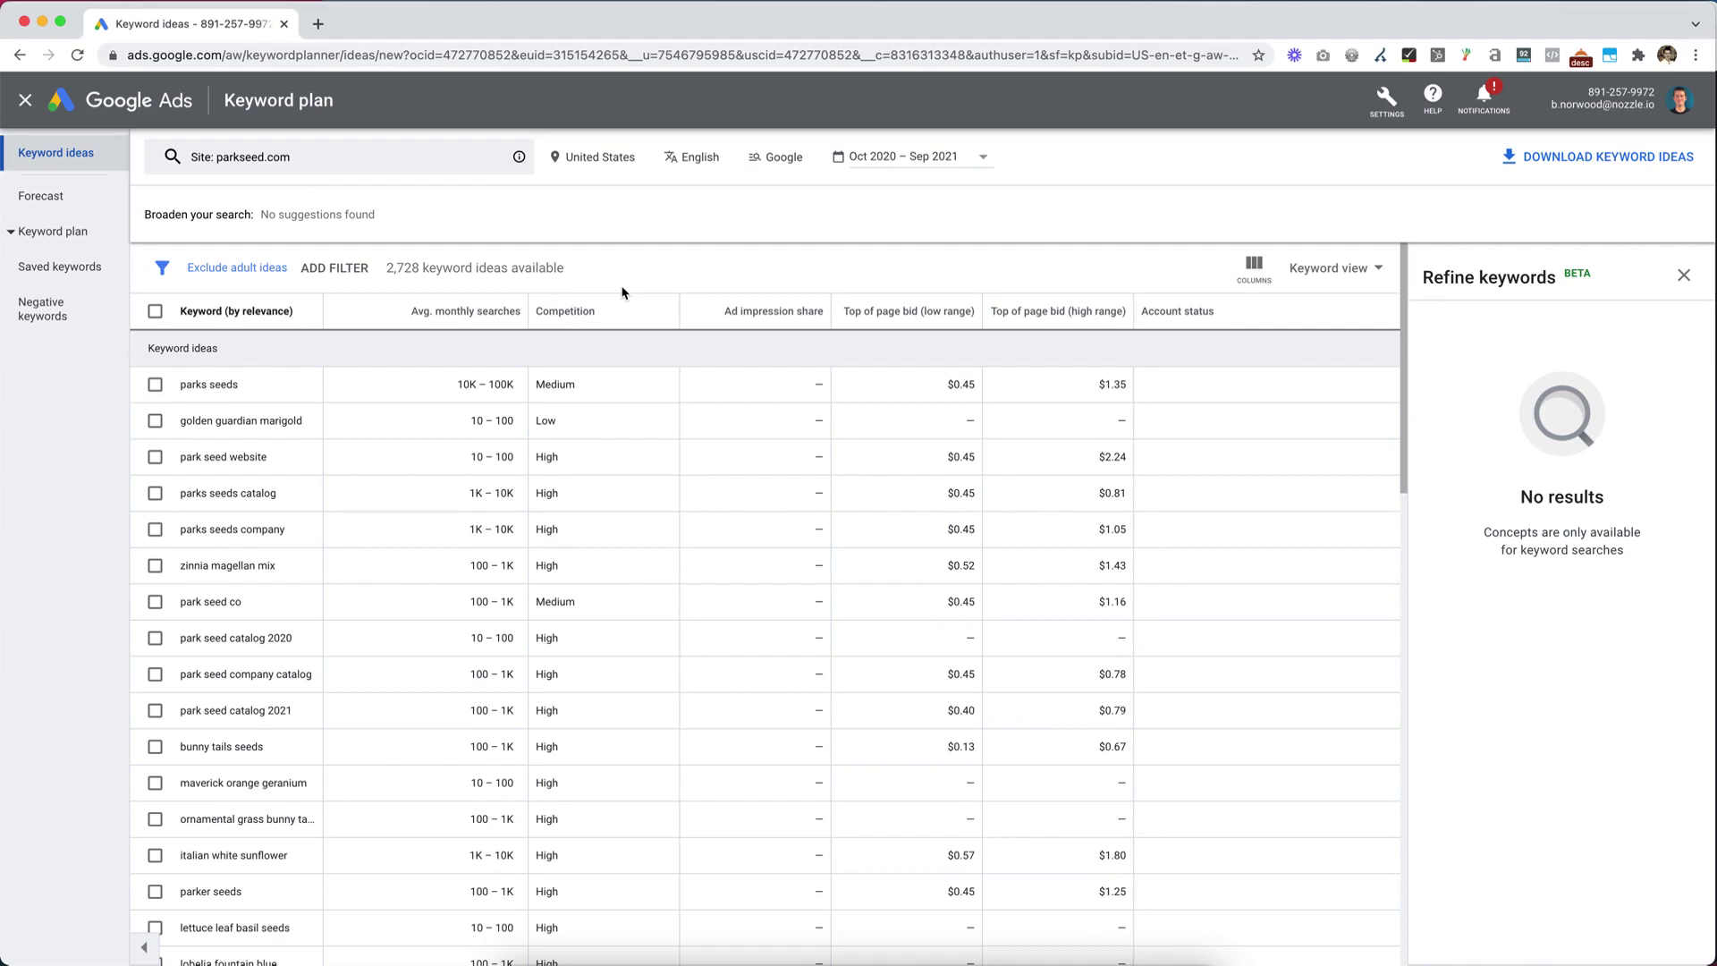
Swap the parkseed.com website query for the seed keyword 'organic seeds', yielding 848 ideas
left_click(411, 163)
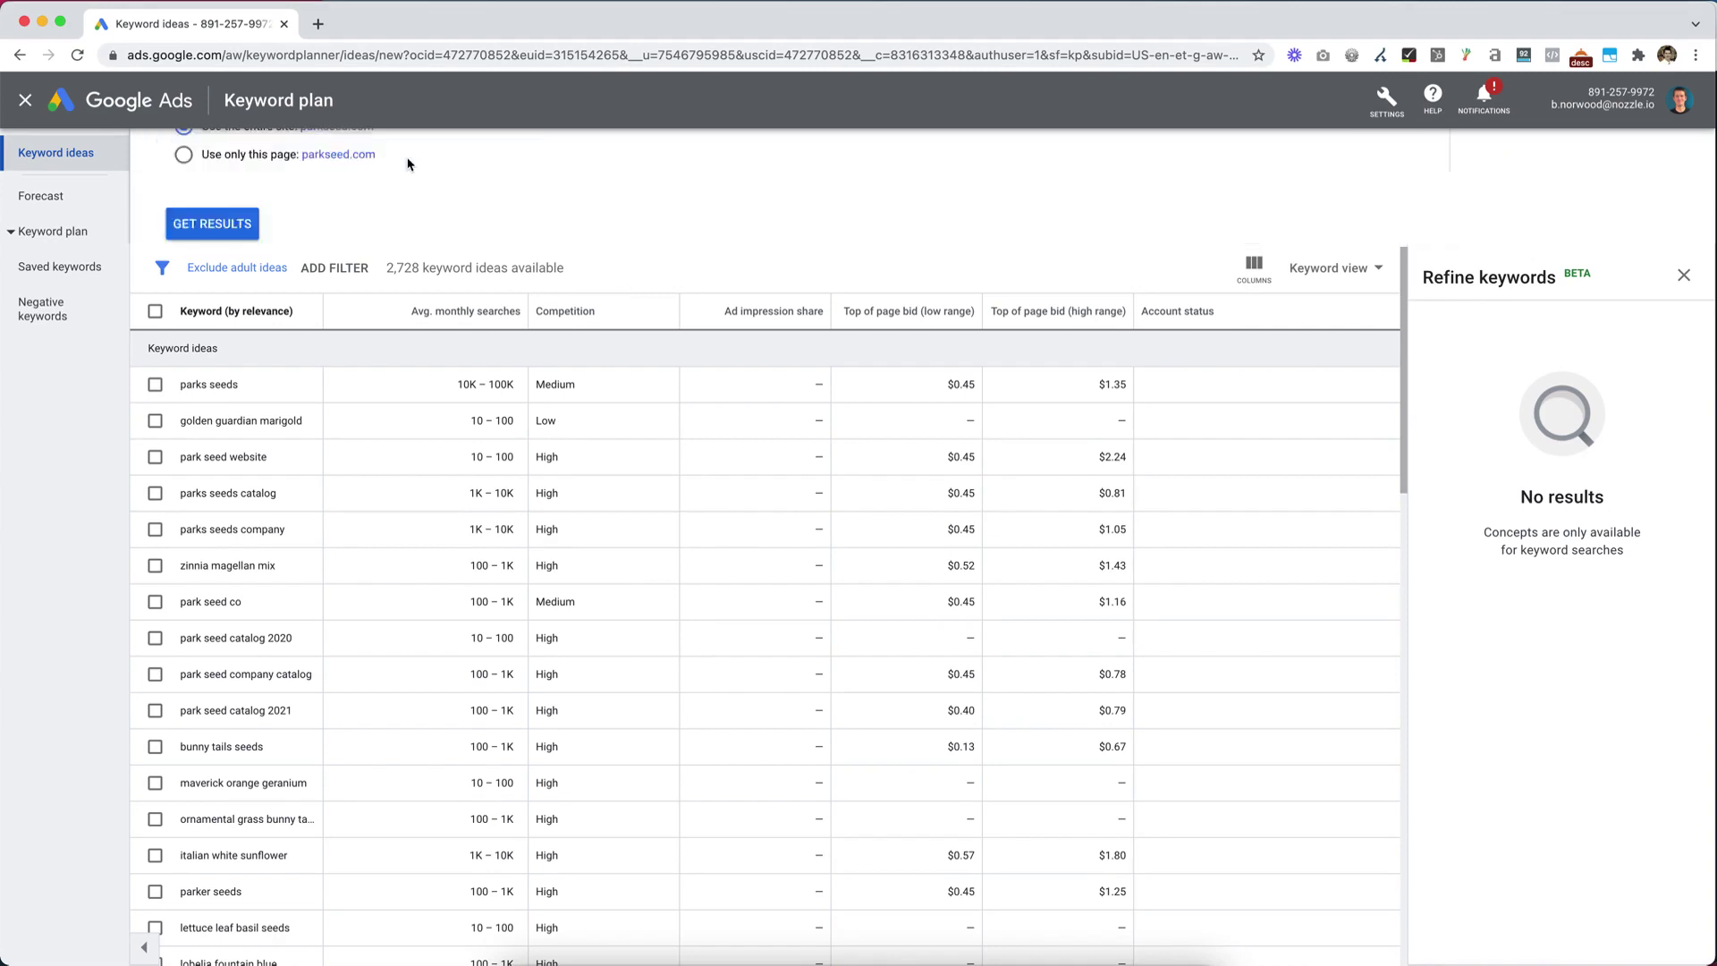
triple_click(287, 239)
key("BackSpace")
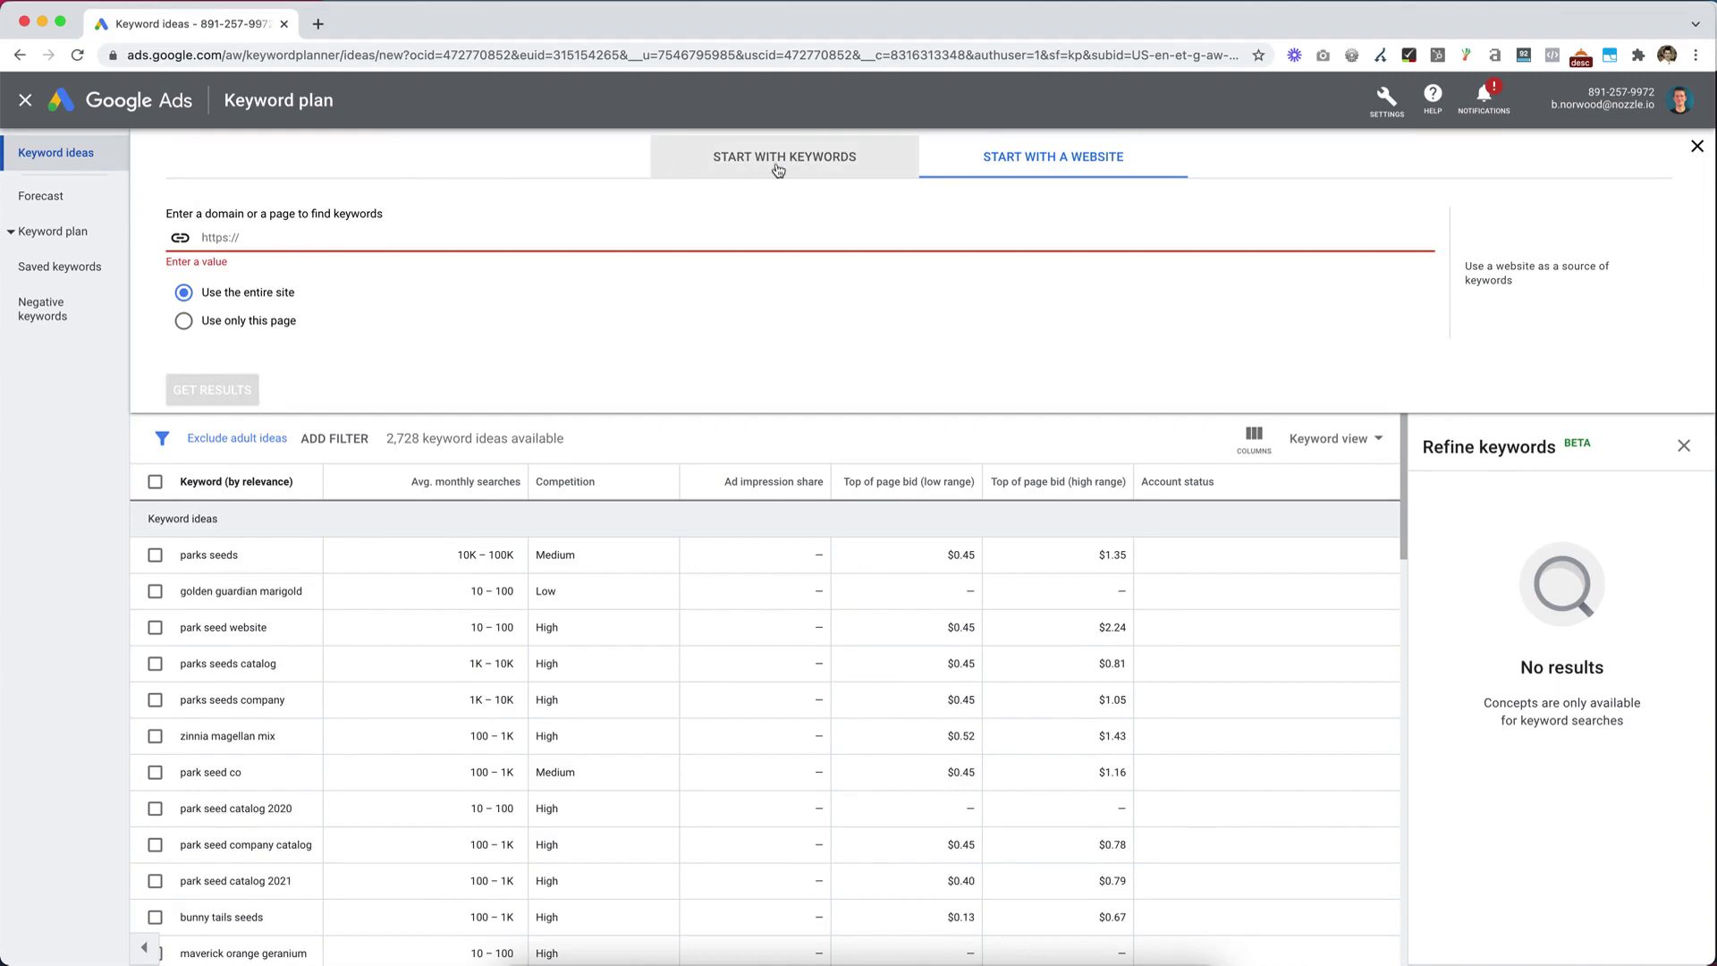
left_click(775, 167)
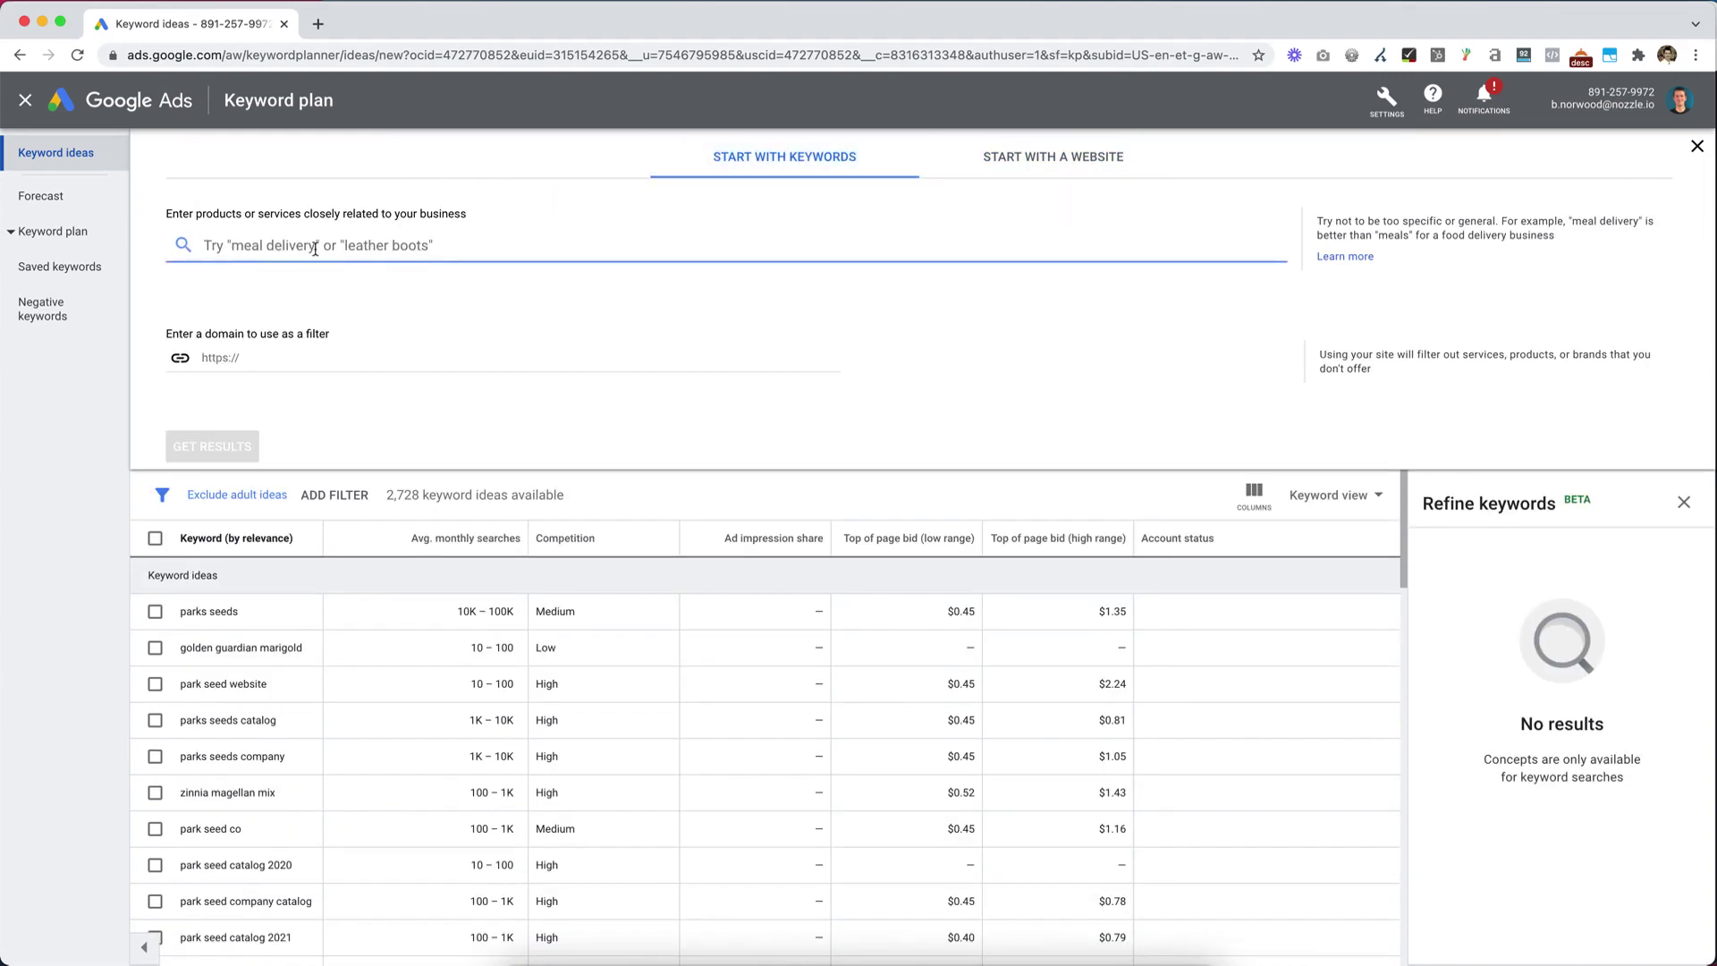
type("org")
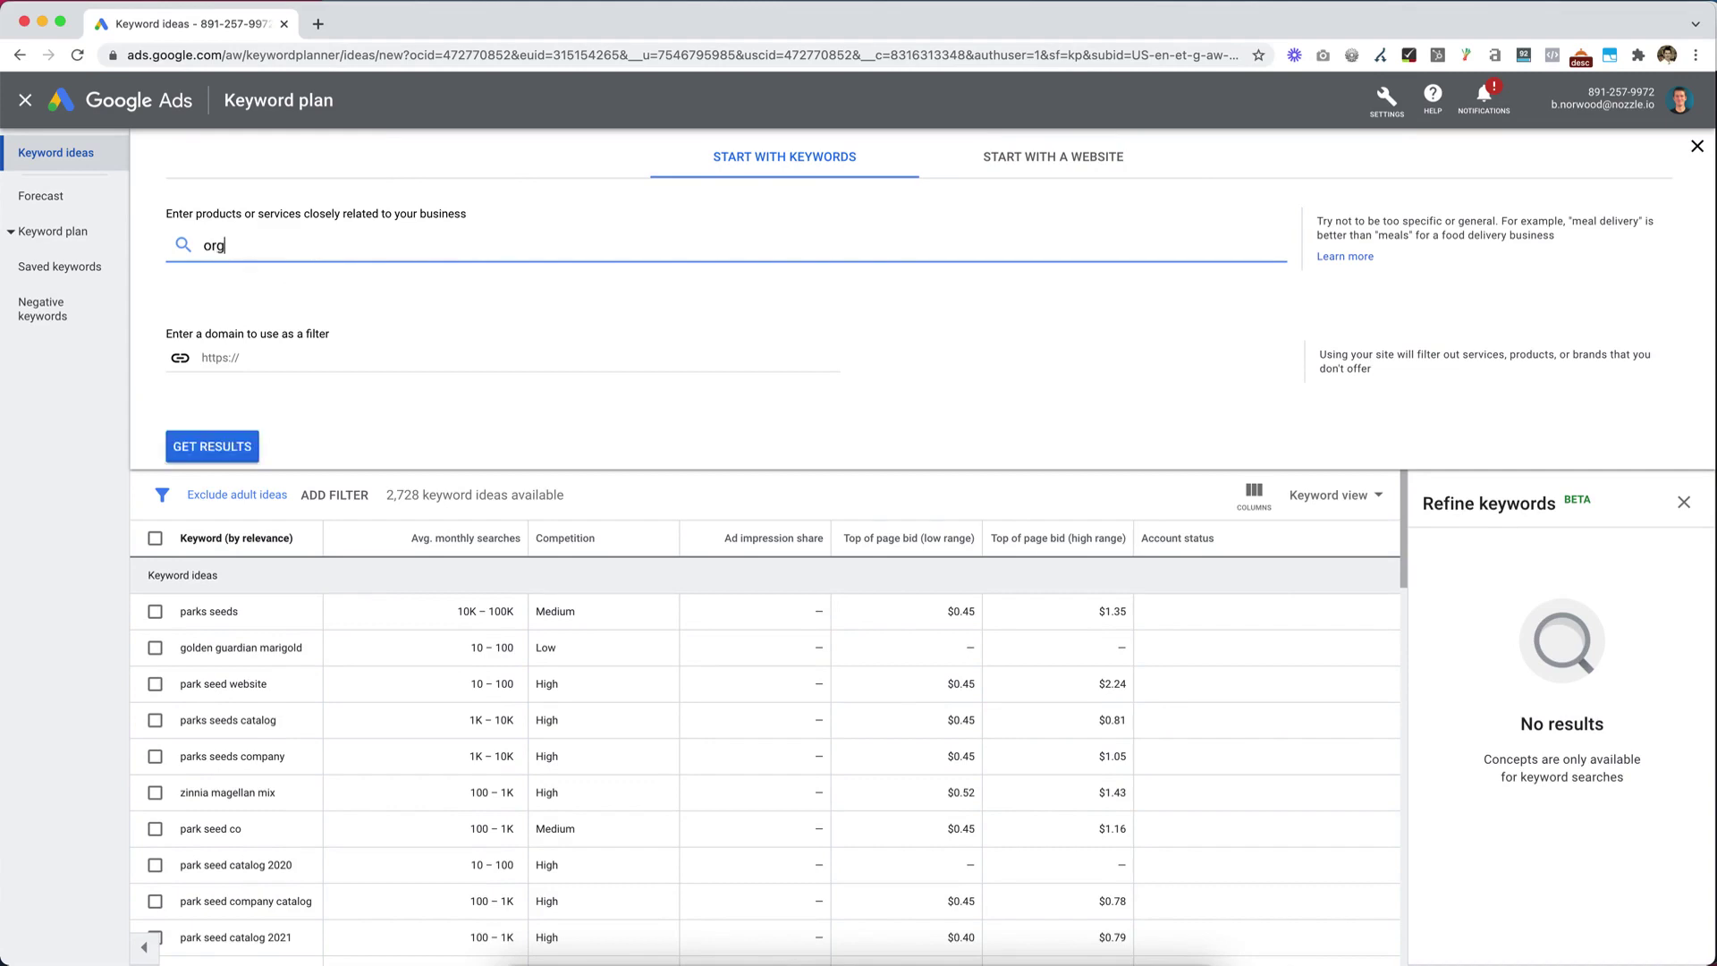
type("anic seeds")
key("Return")
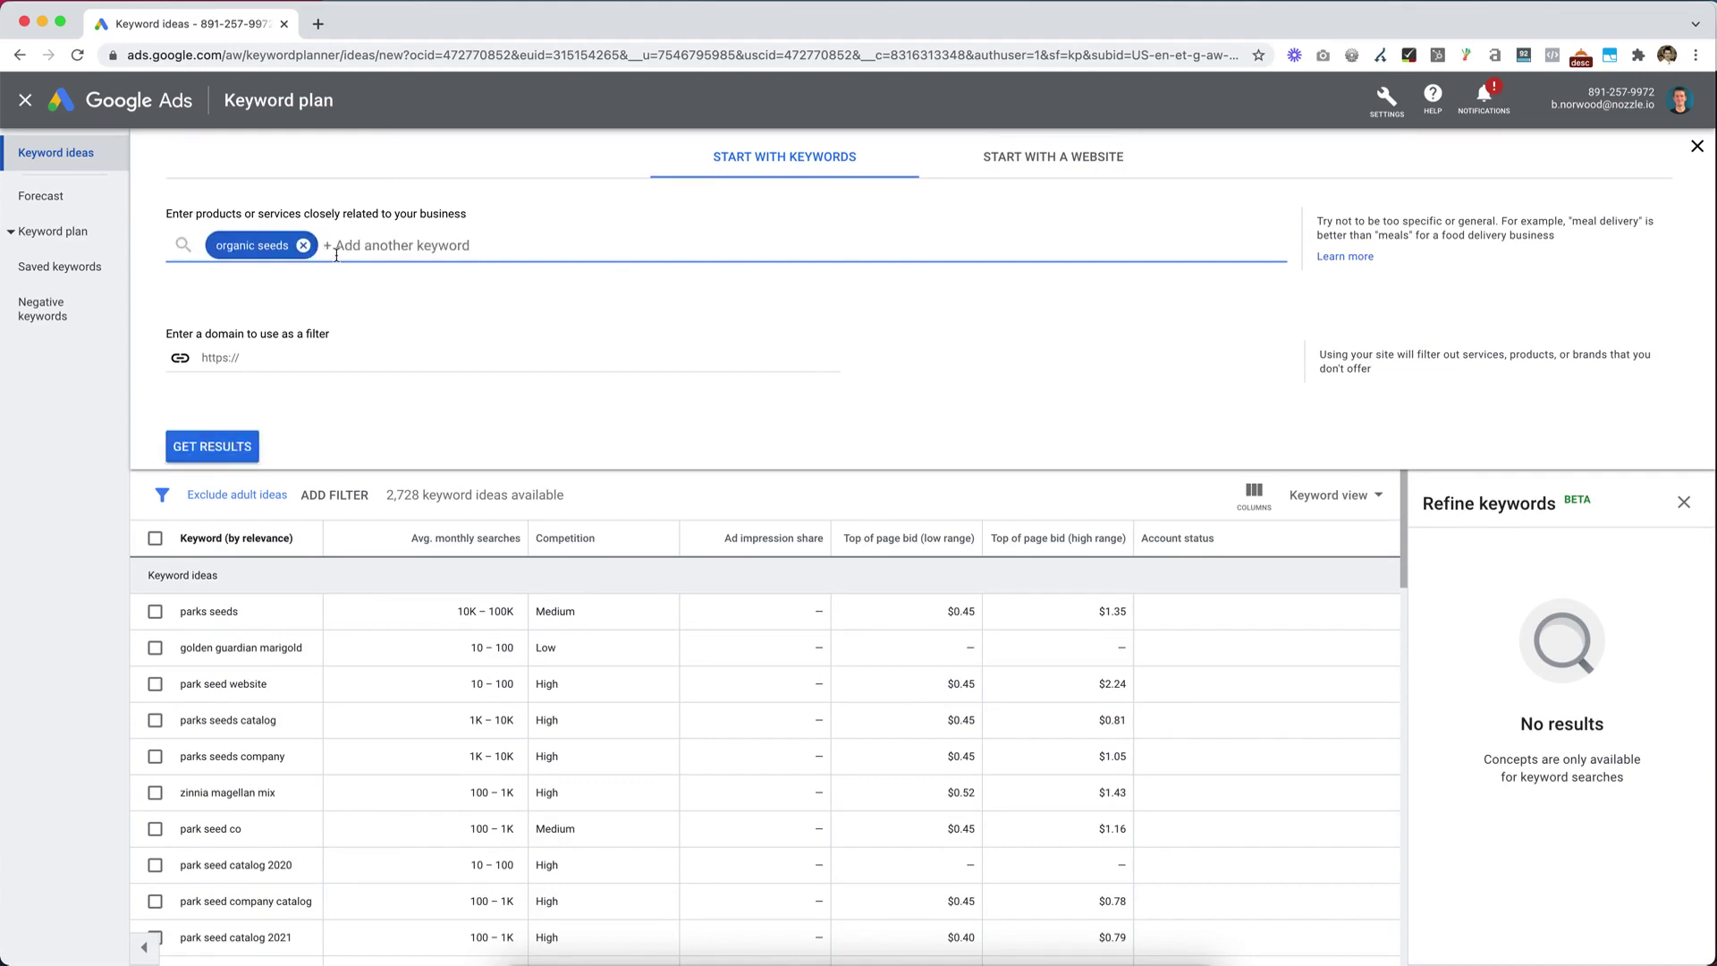
left_click(226, 461)
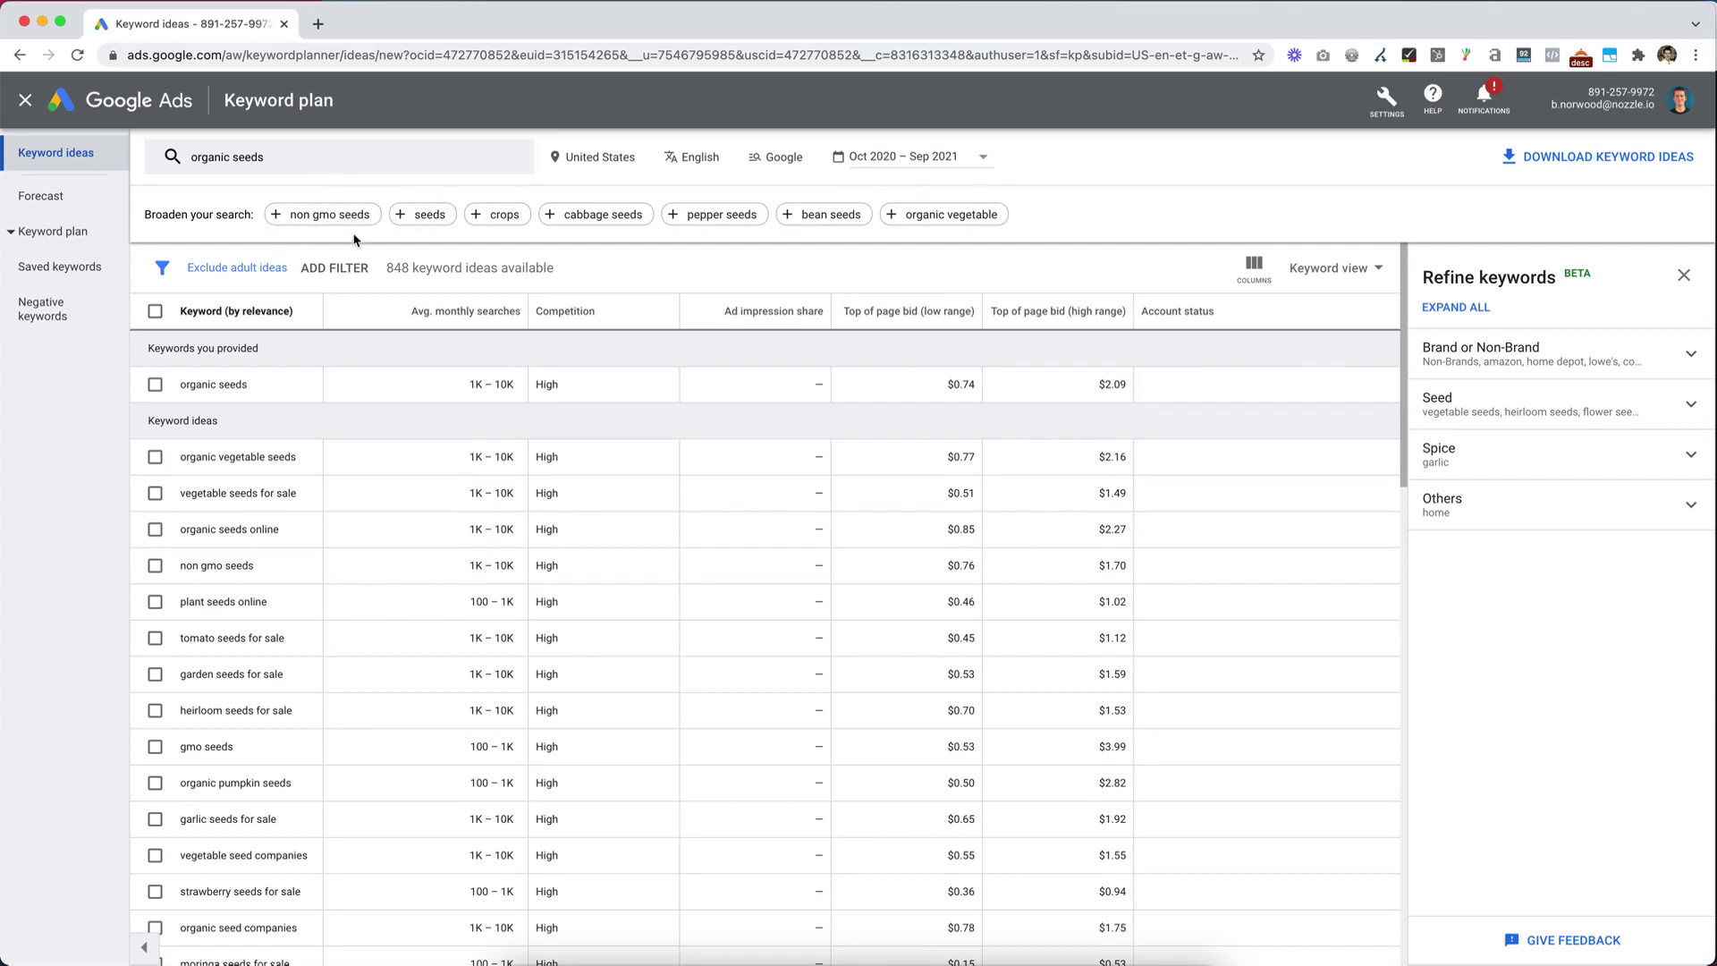
Add the suggested keywords non gmo seeds and non hybrid seeds, refreshing the ideas
left_click(344, 221)
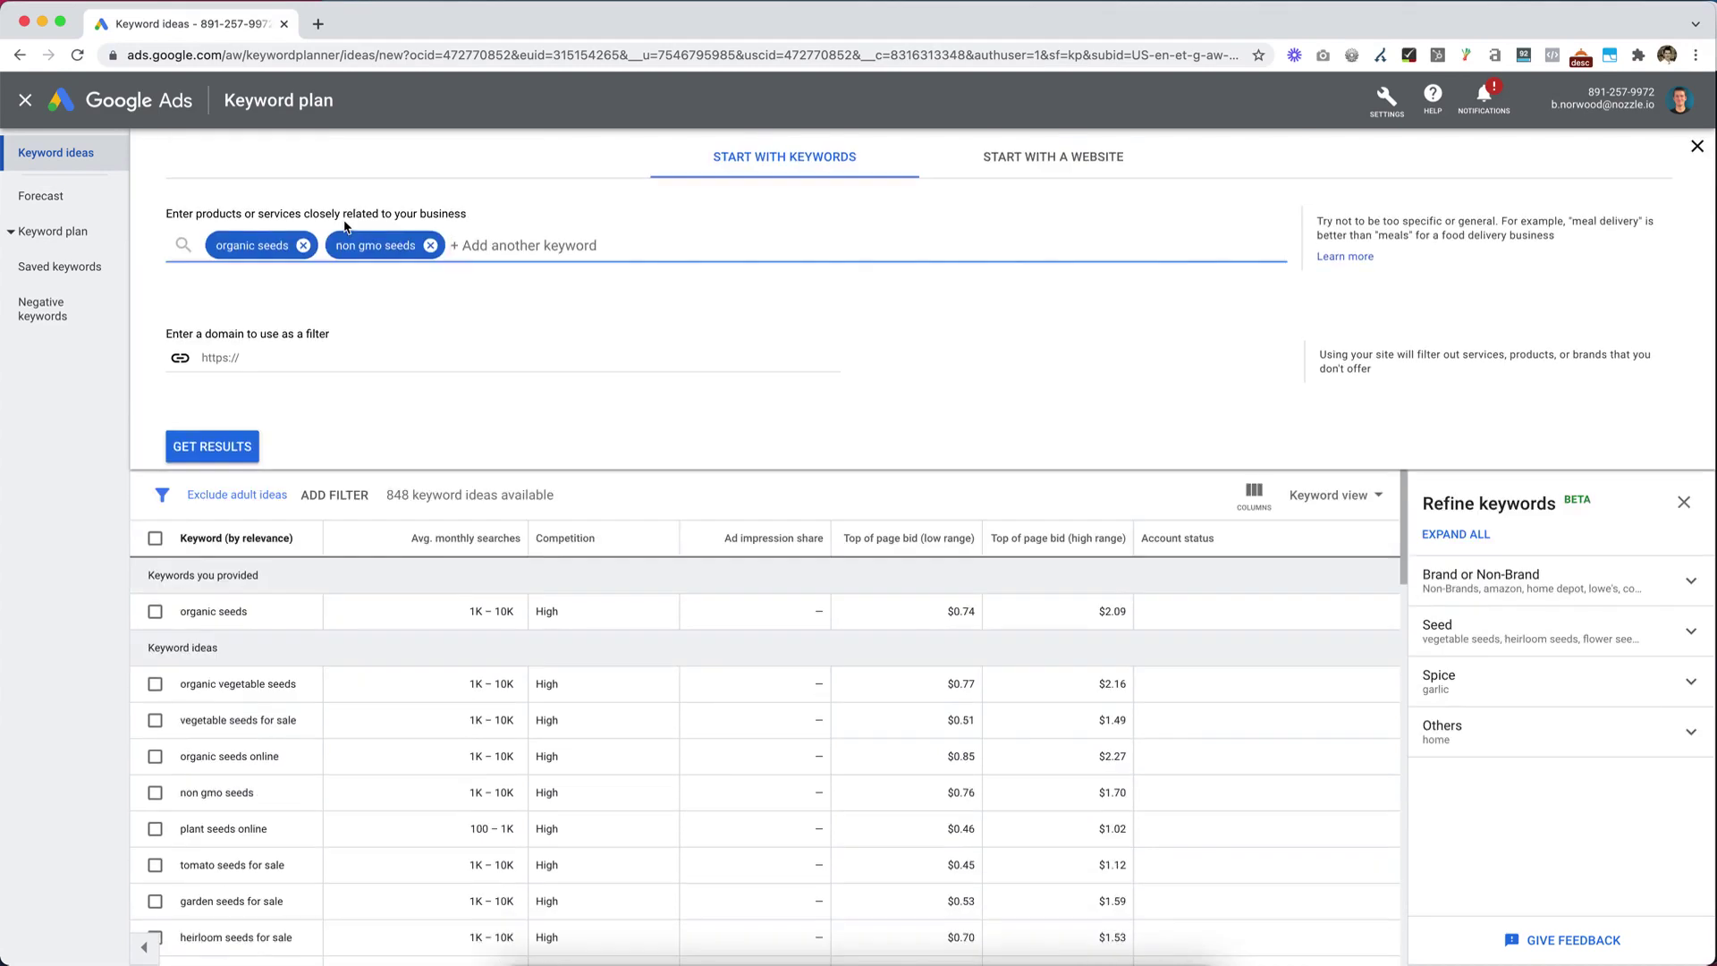
left_click(212, 455)
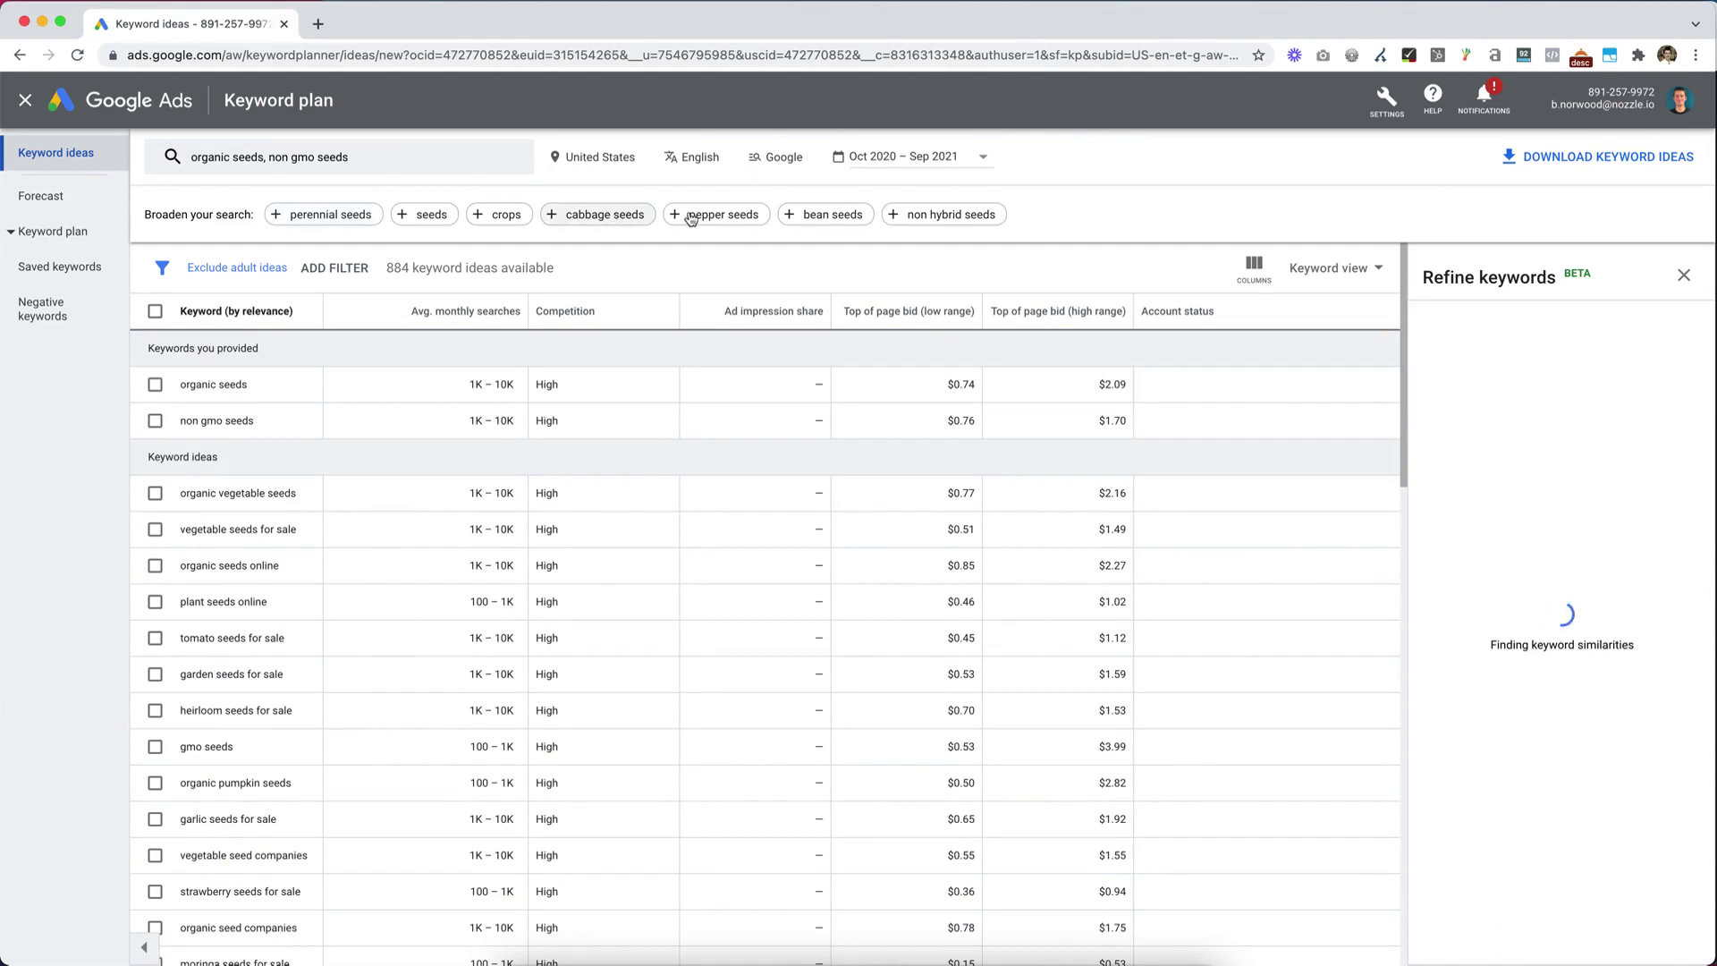
left_click(938, 218)
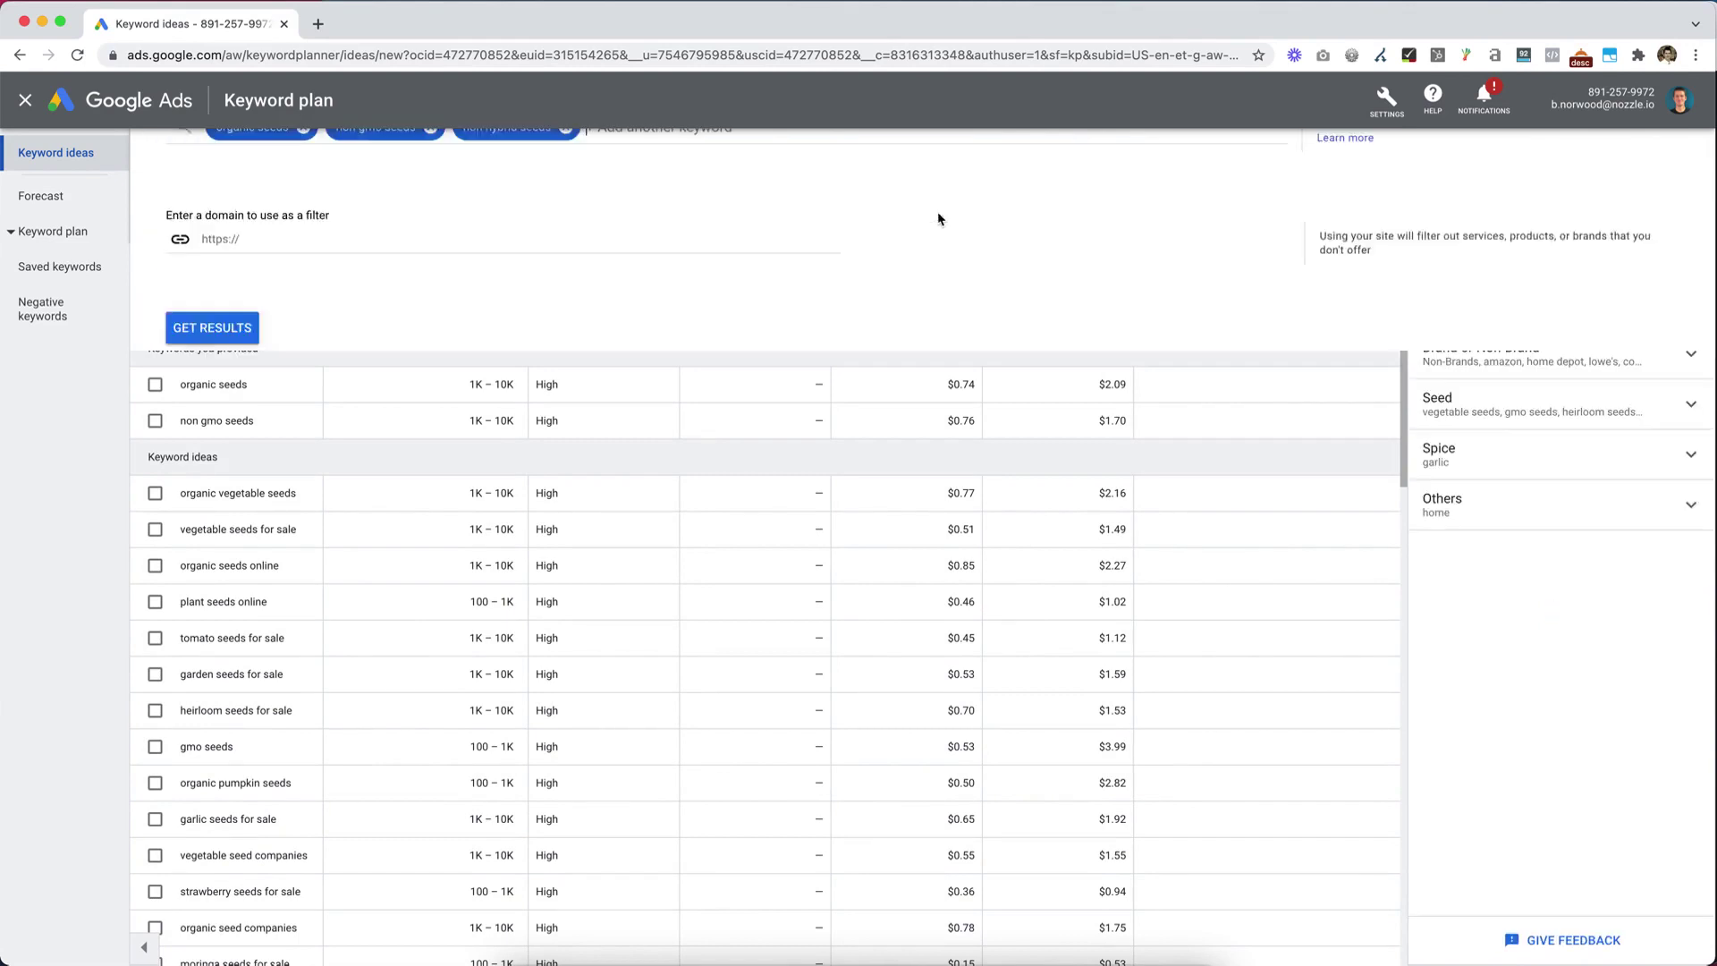
left_click(213, 448)
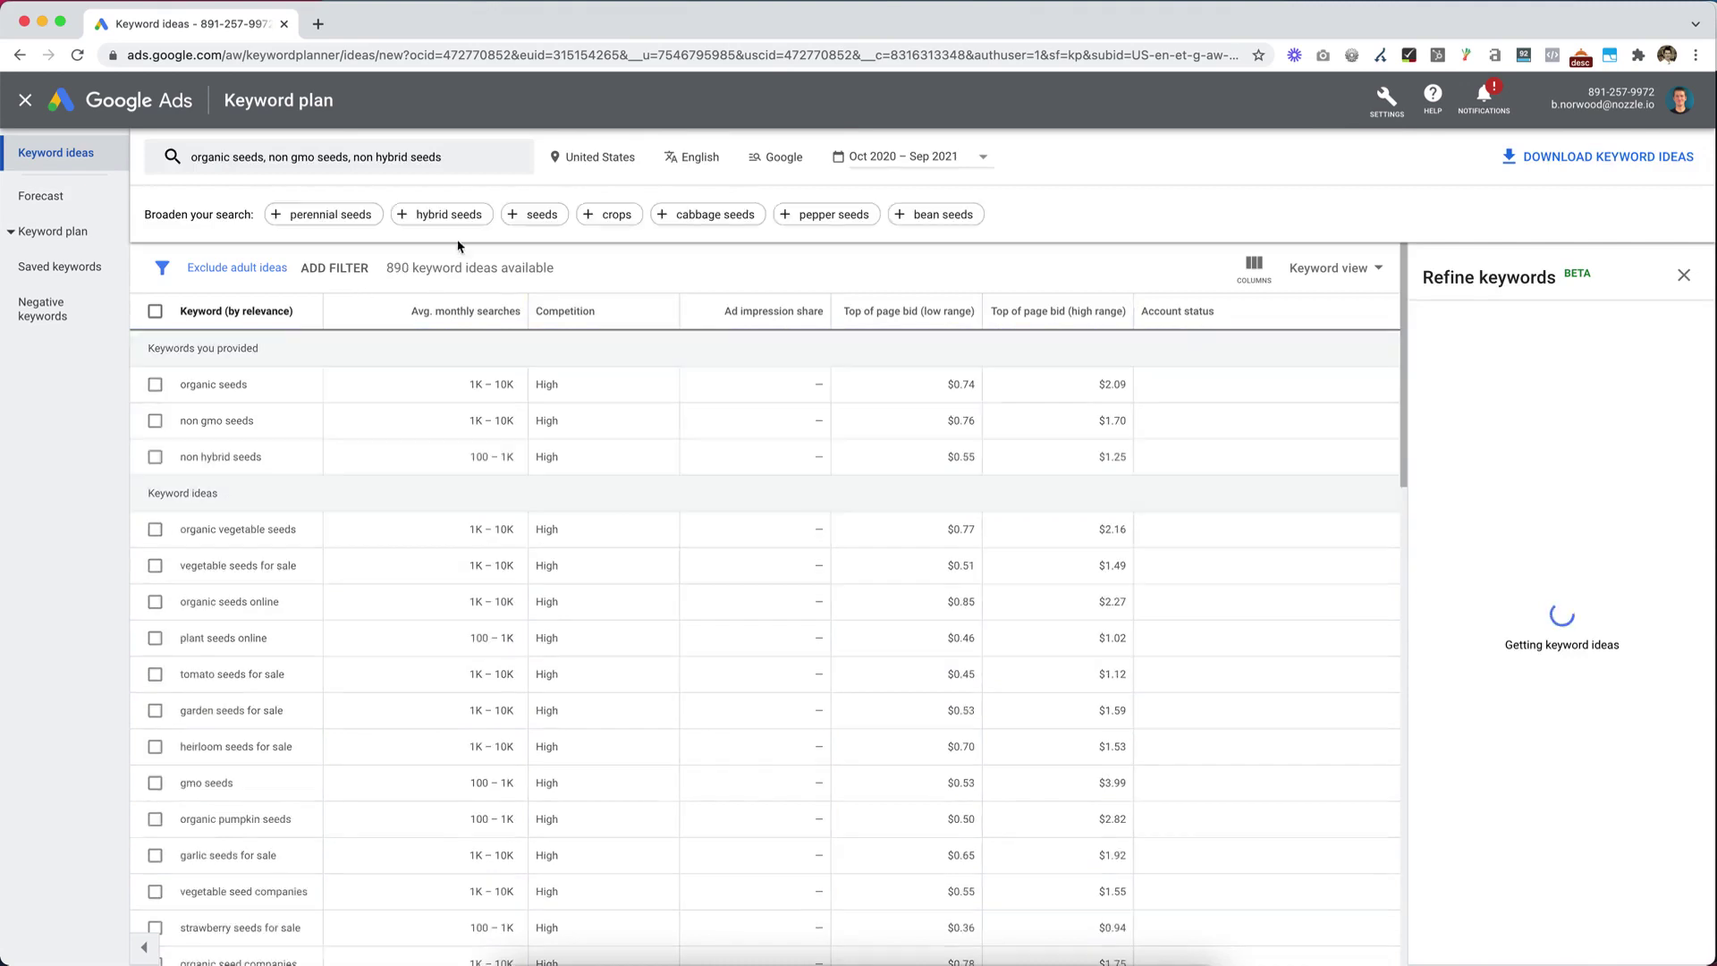
Add 'heirloom seeeds' as a fourth seed keyword, bringing the list to 891 ideas
left_click(476, 172)
type("h")
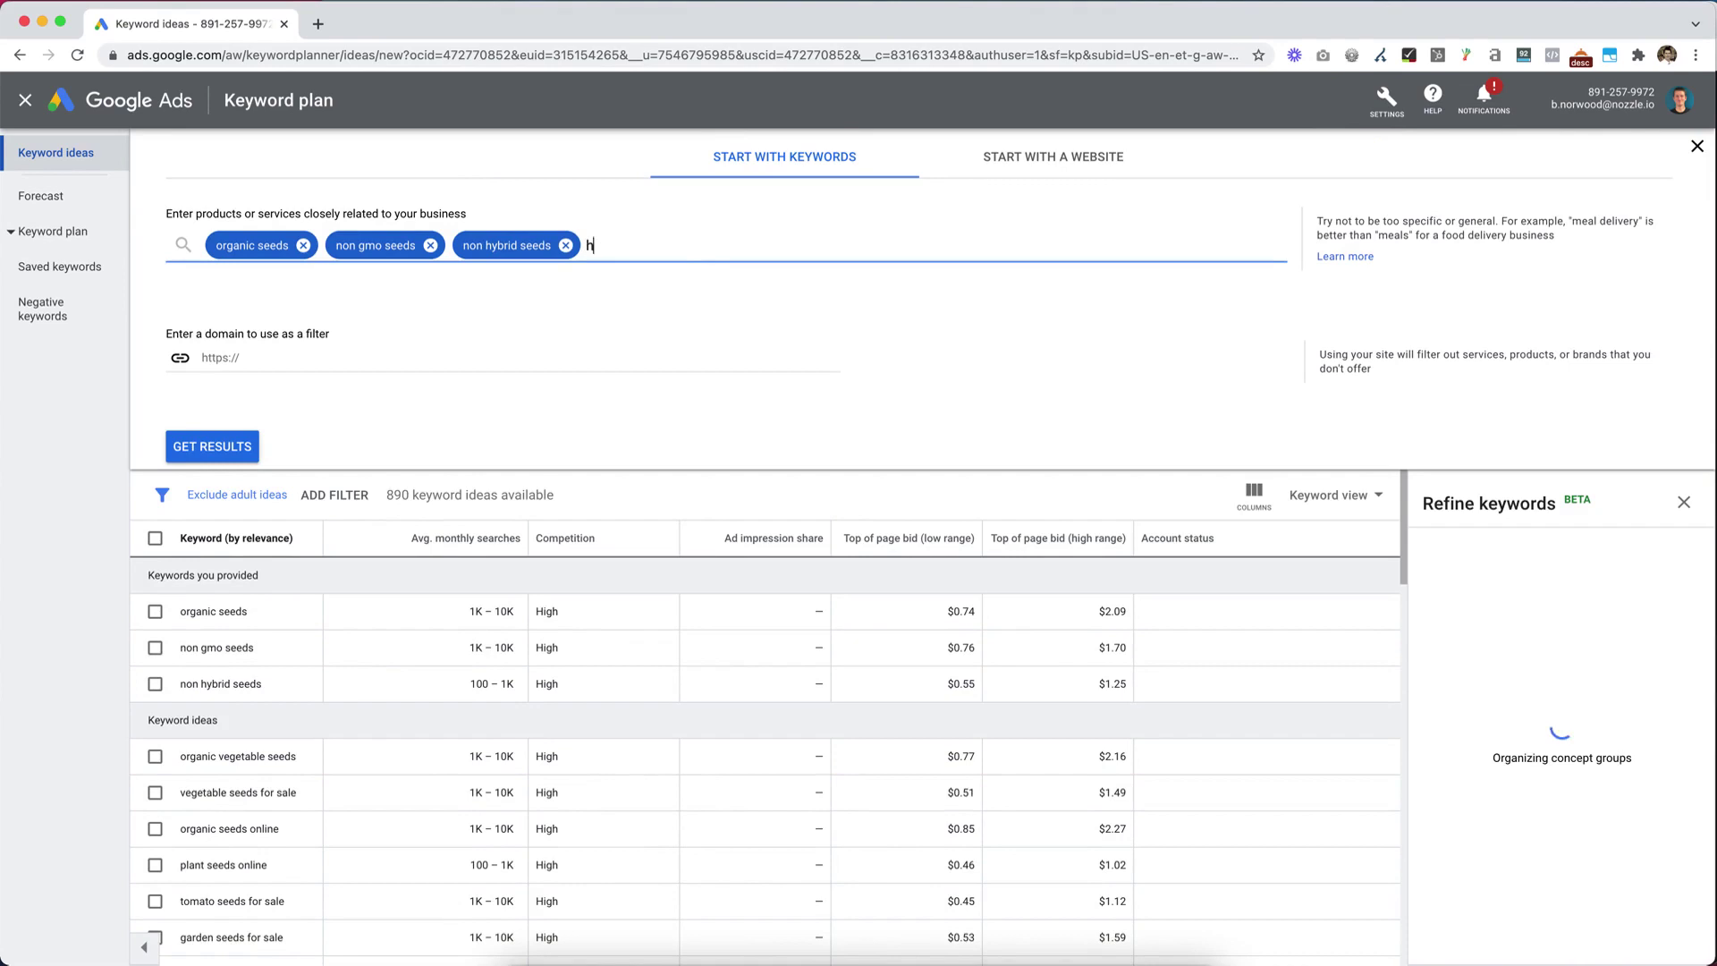
type("eirloom seeeds")
key("Return")
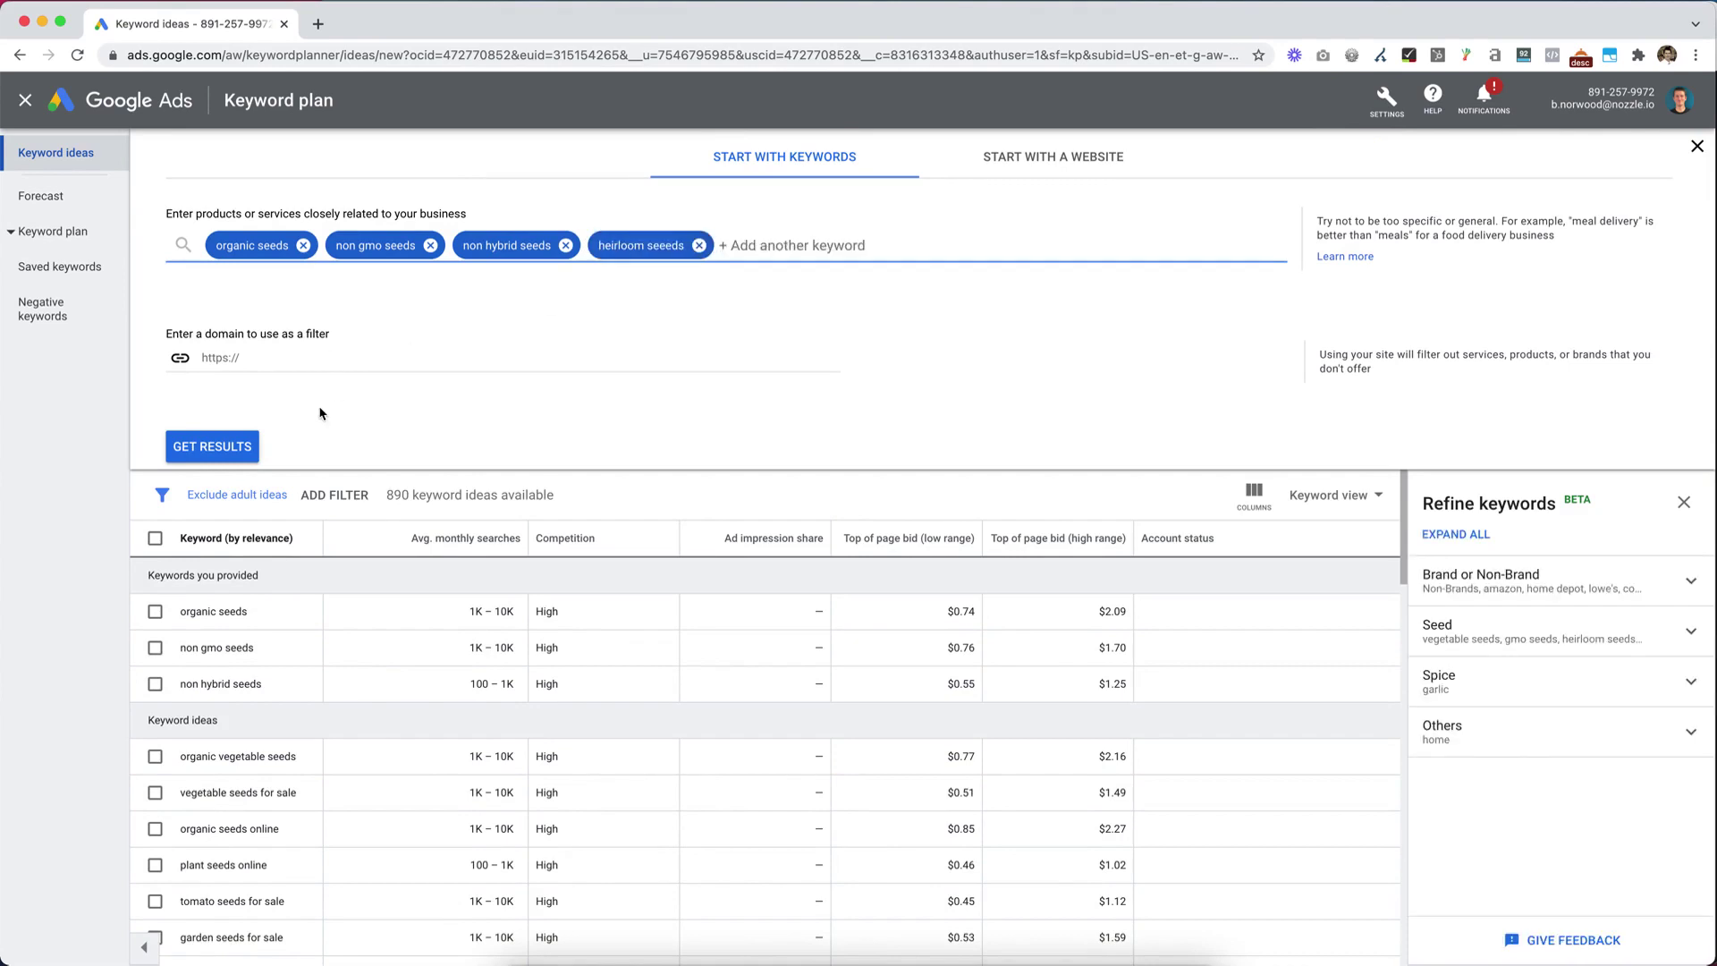
left_click(240, 445)
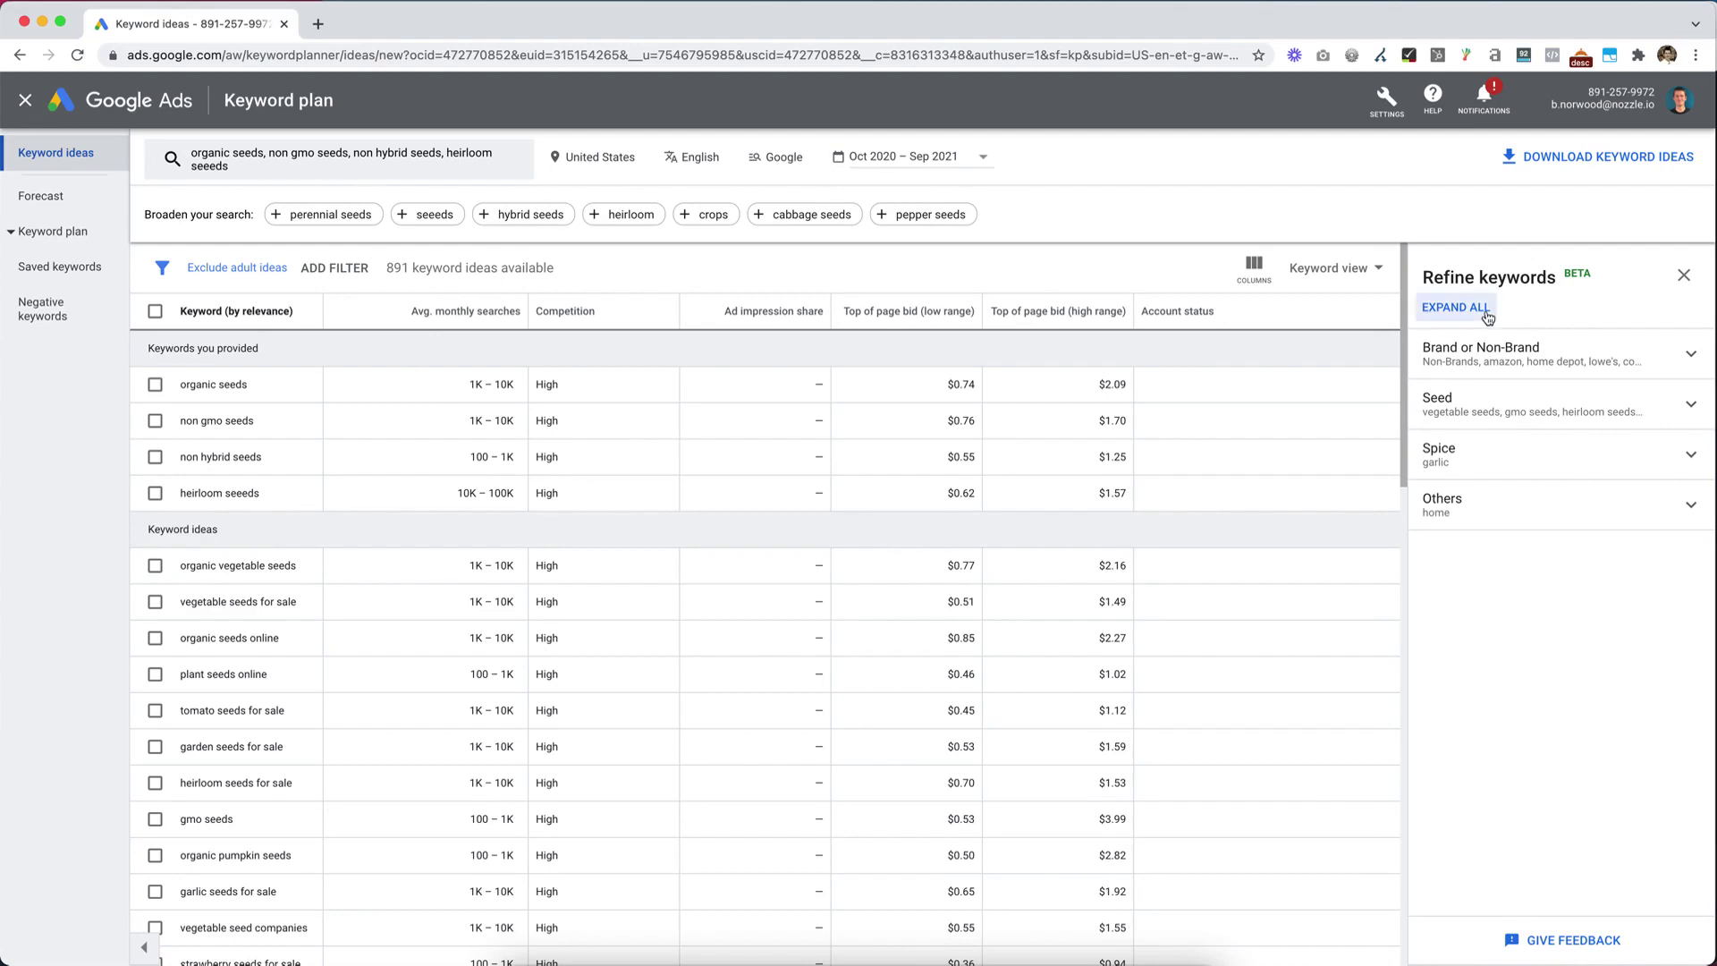
Exclude retailer brand and other brand keywords from the idea list
left_click(1515, 345)
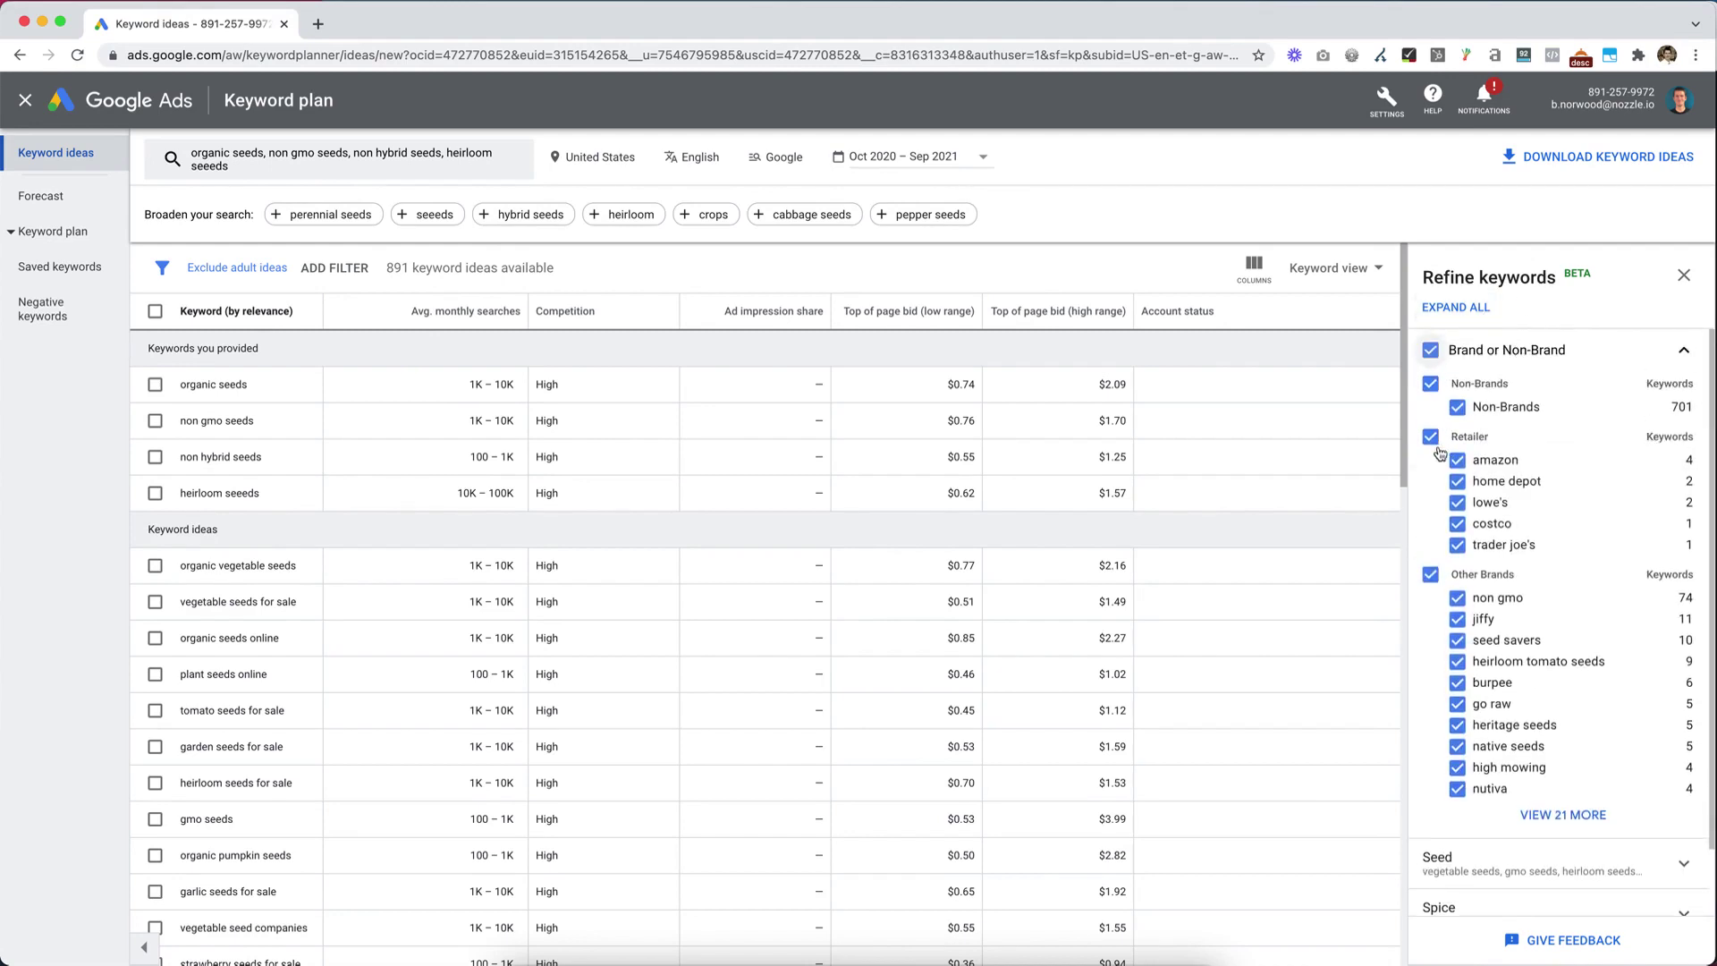
left_click(1431, 439)
left_click(1431, 575)
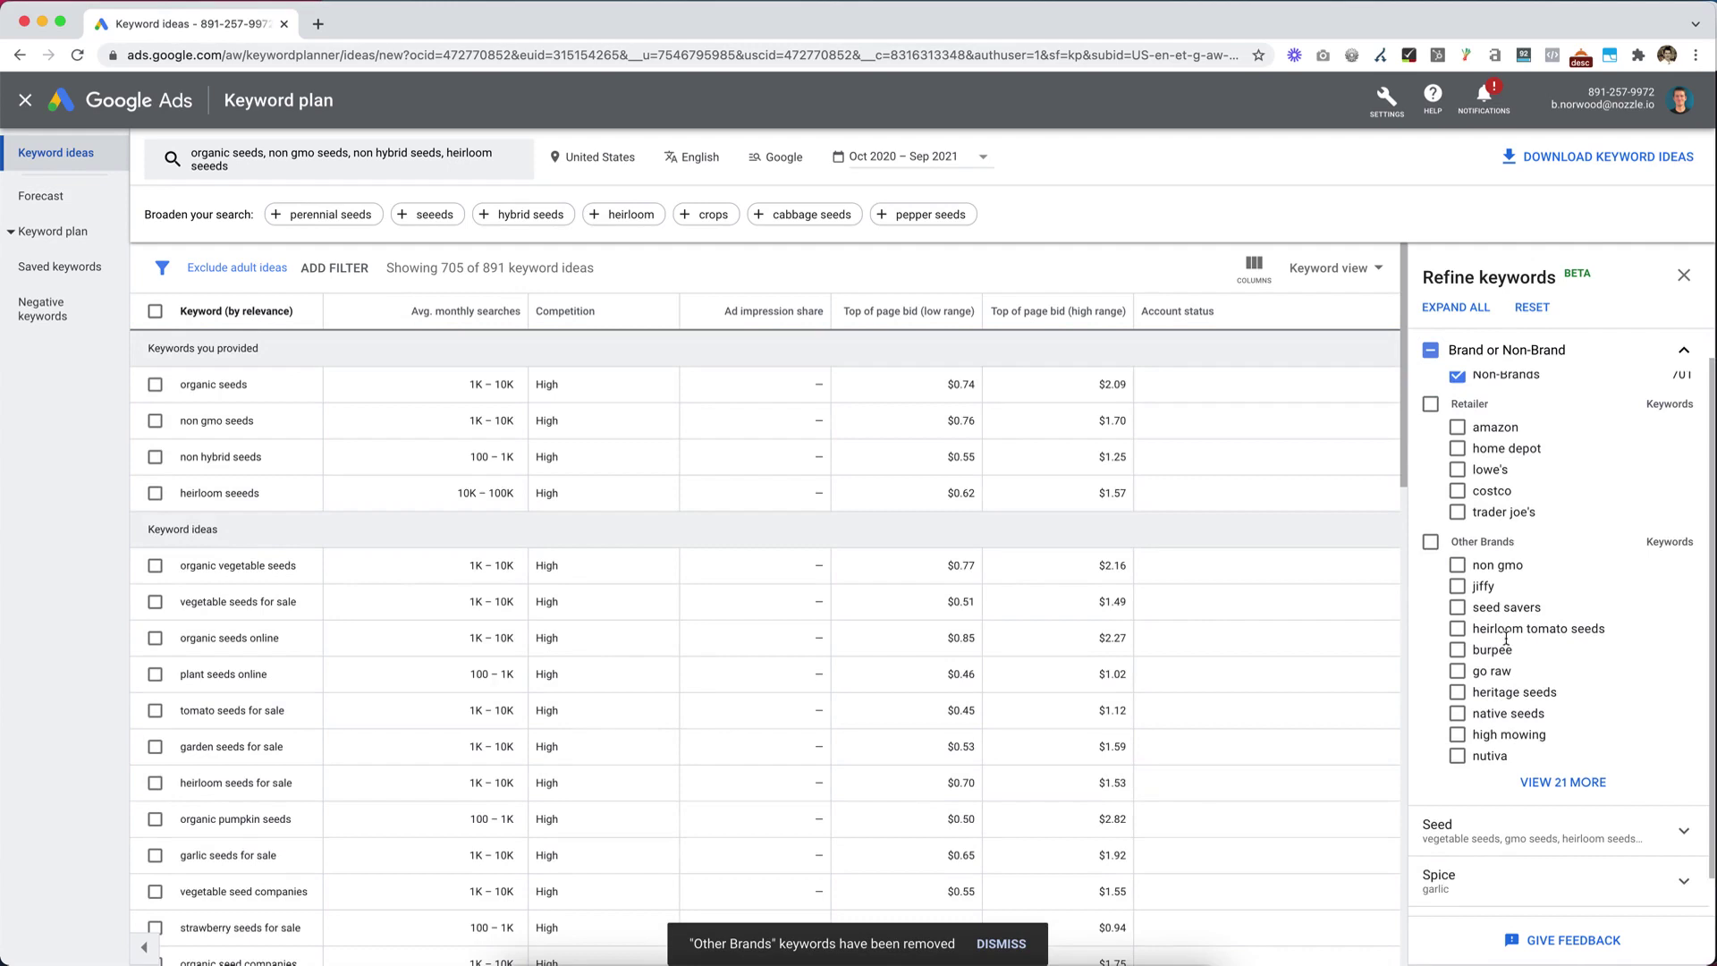
left_click(1564, 741)
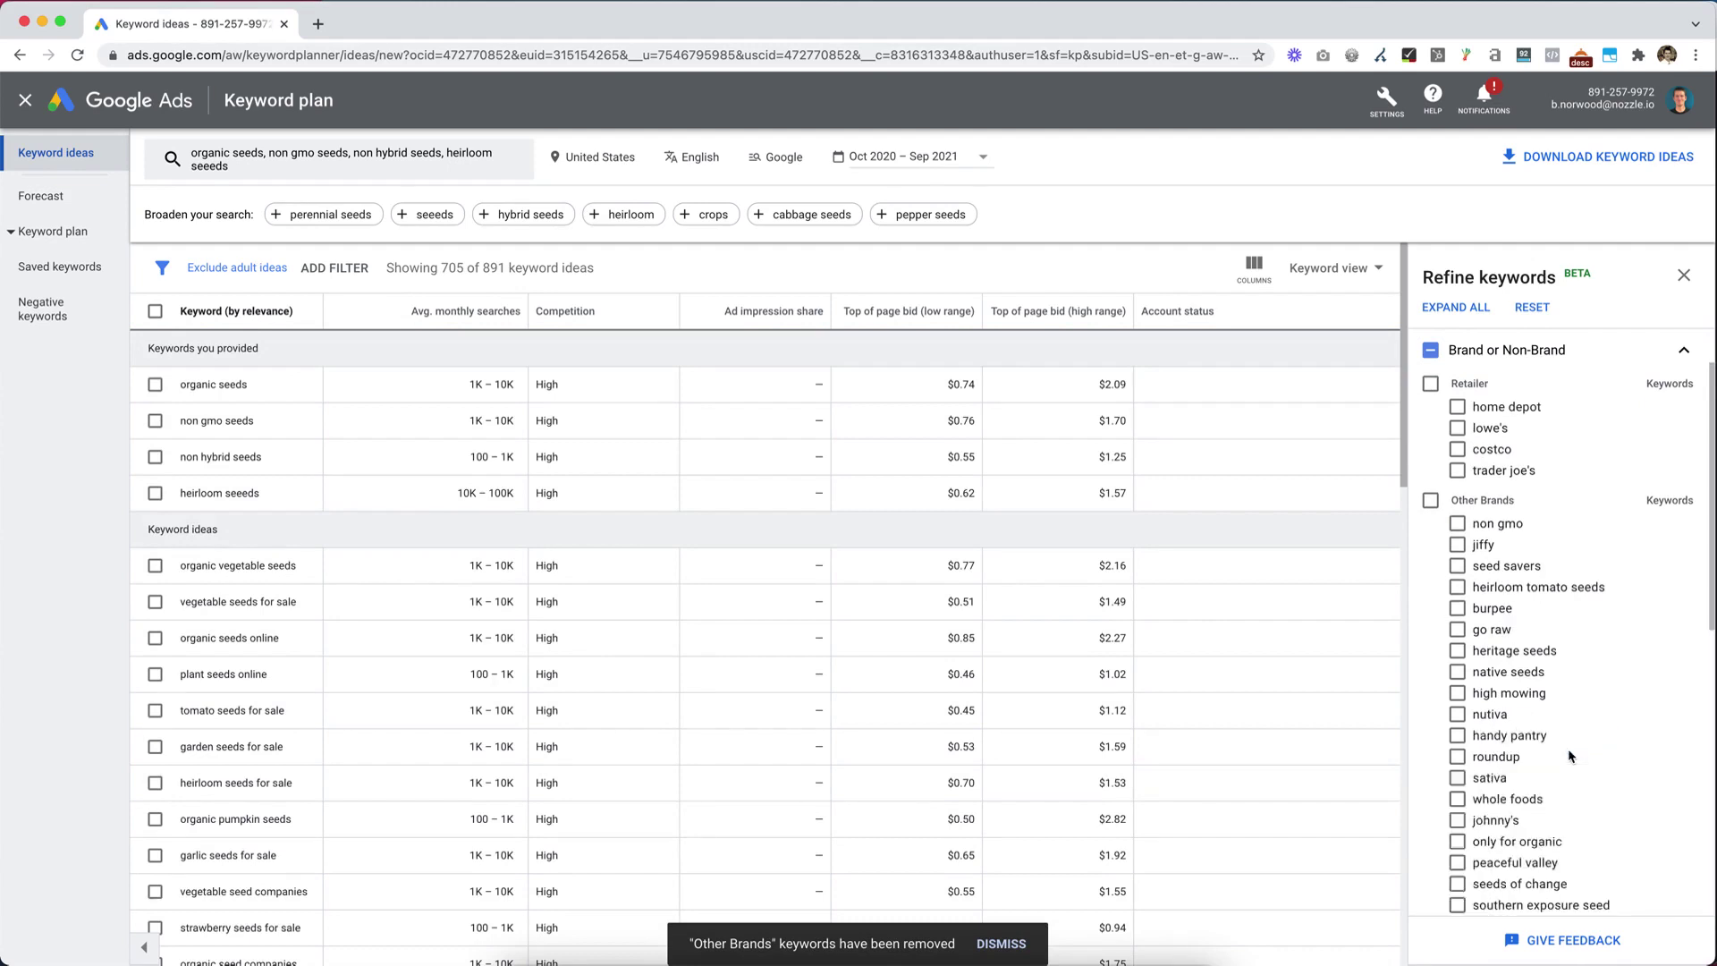
scroll(1514, 617, "down", 5)
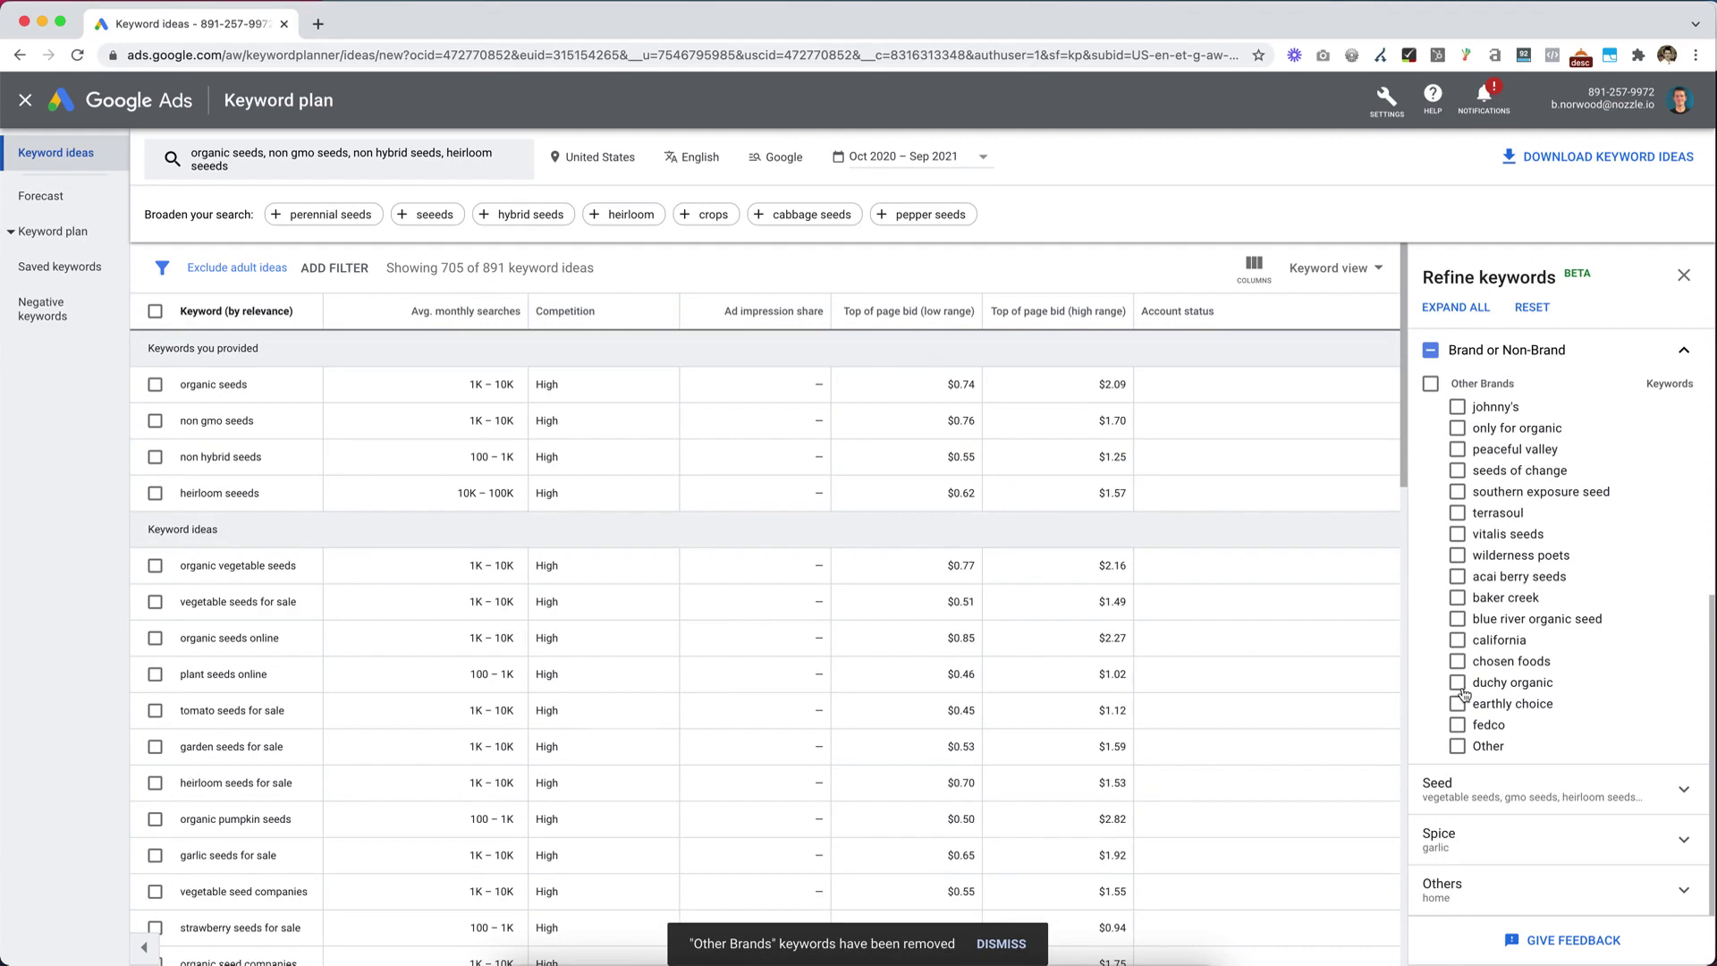
Exclude the wheat, barley, alfalfa, clover and Other groups under the Seed category
left_click(1521, 796)
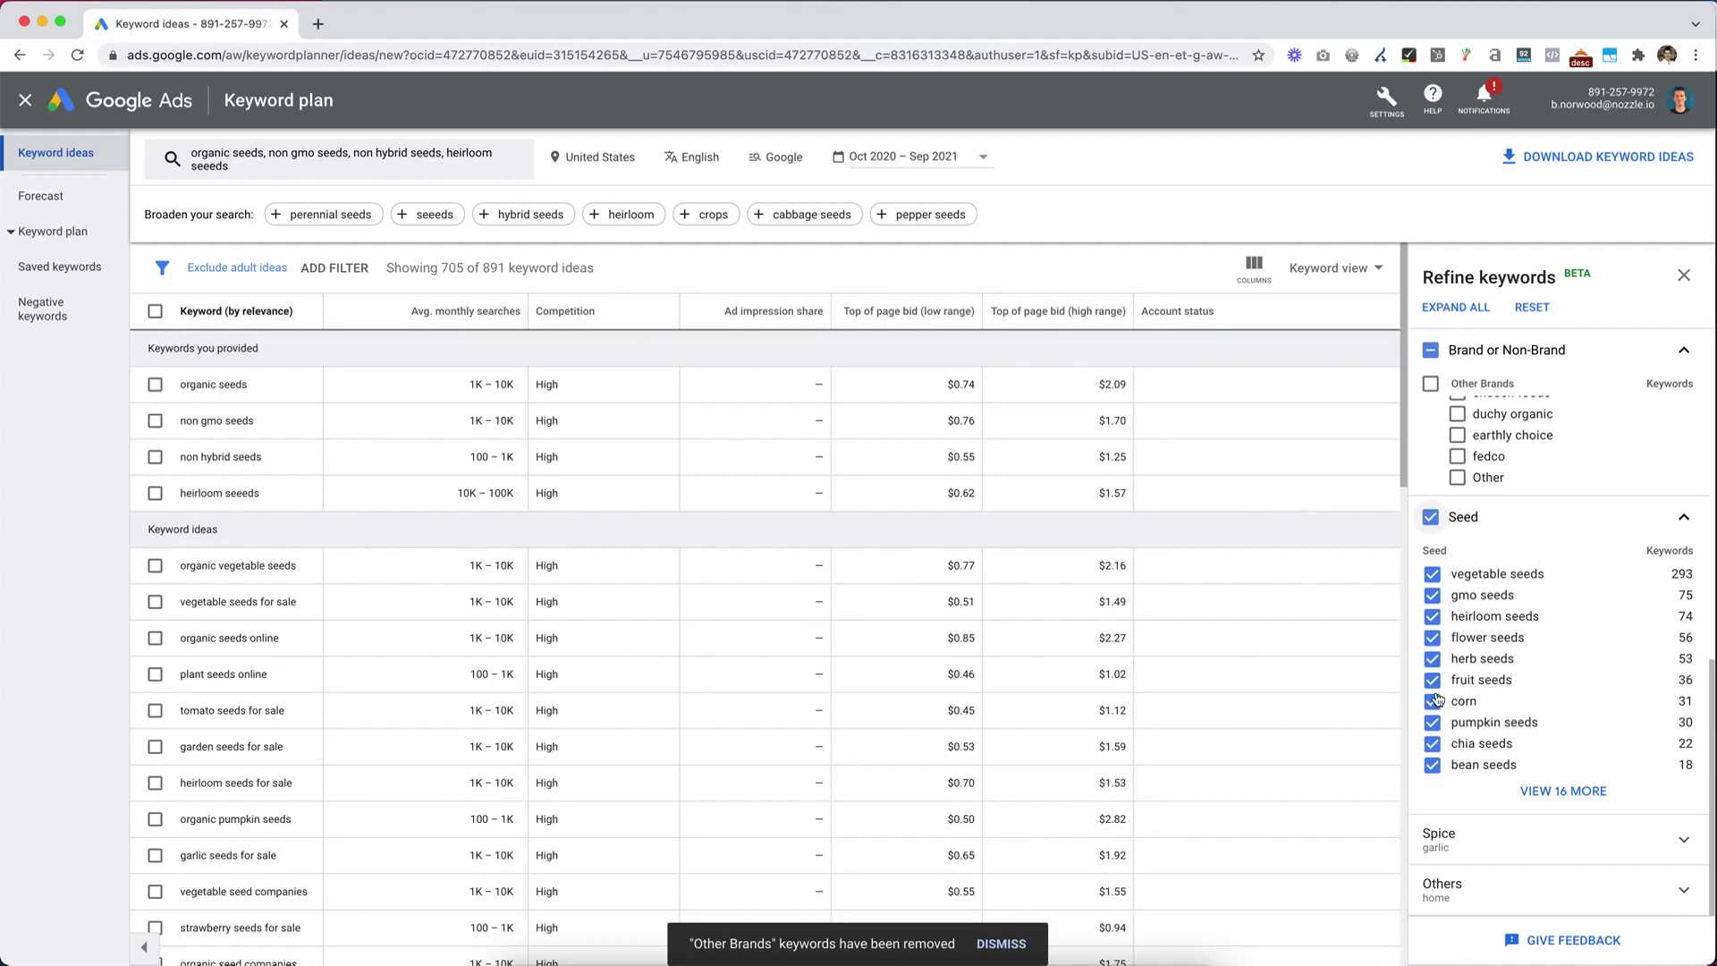
left_click(1564, 791)
scroll(1542, 763, "down", 1)
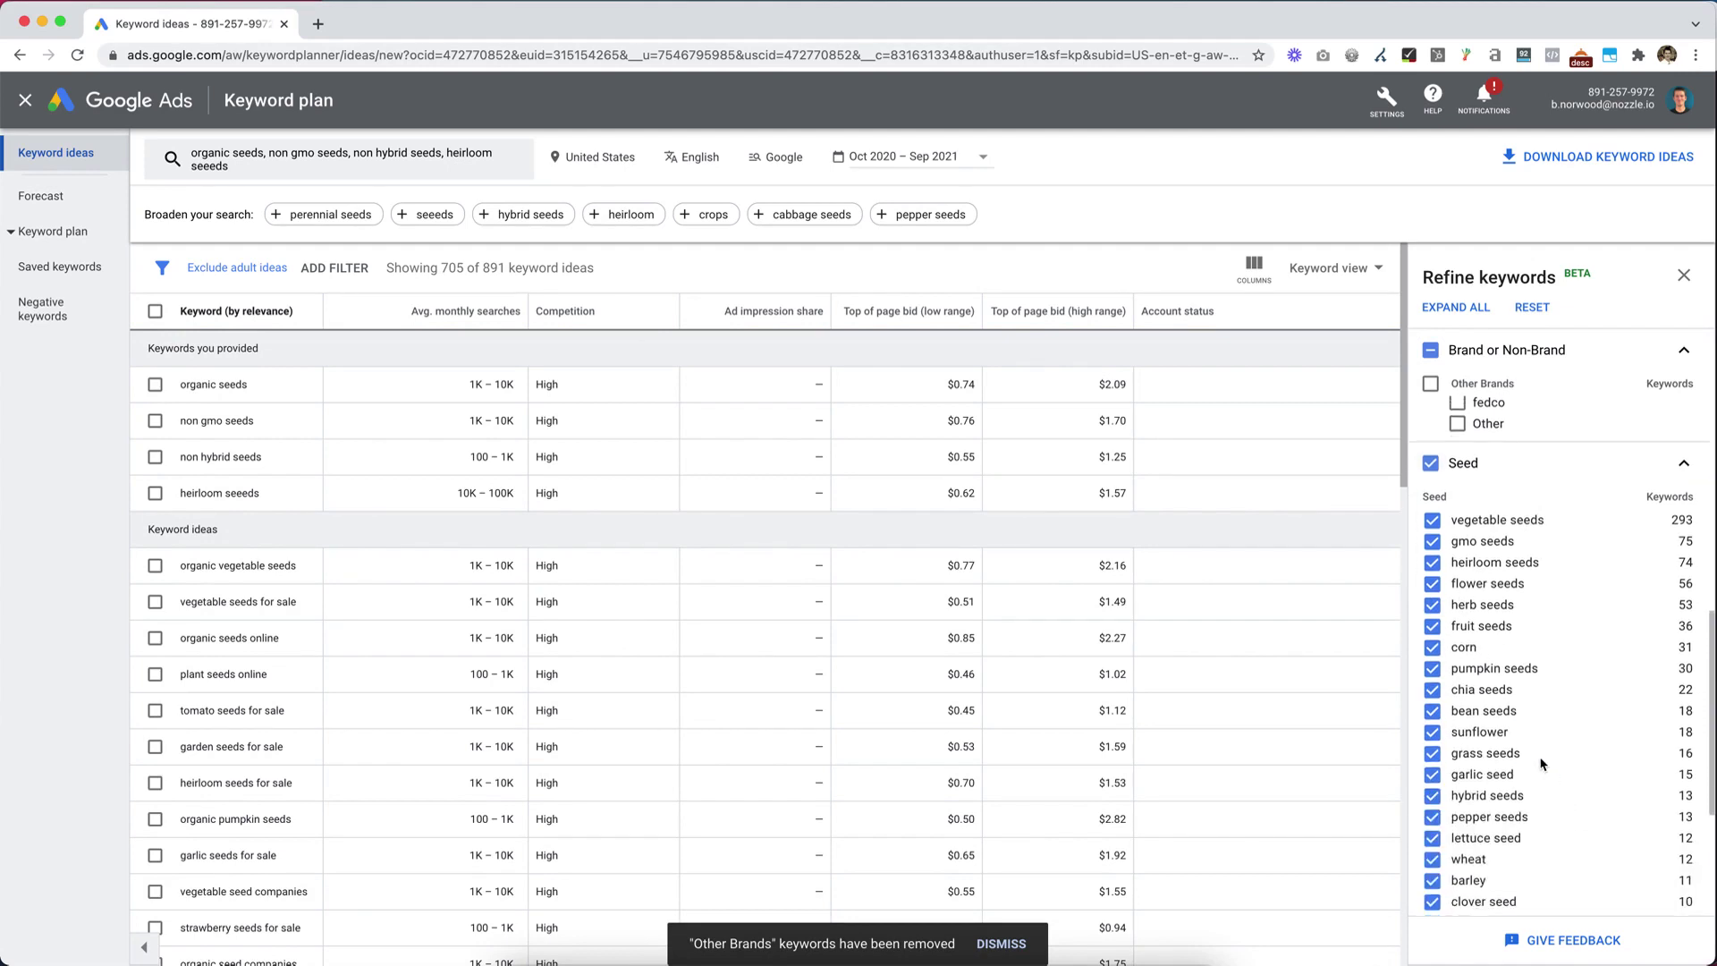
left_click(1436, 860)
left_click(1444, 881)
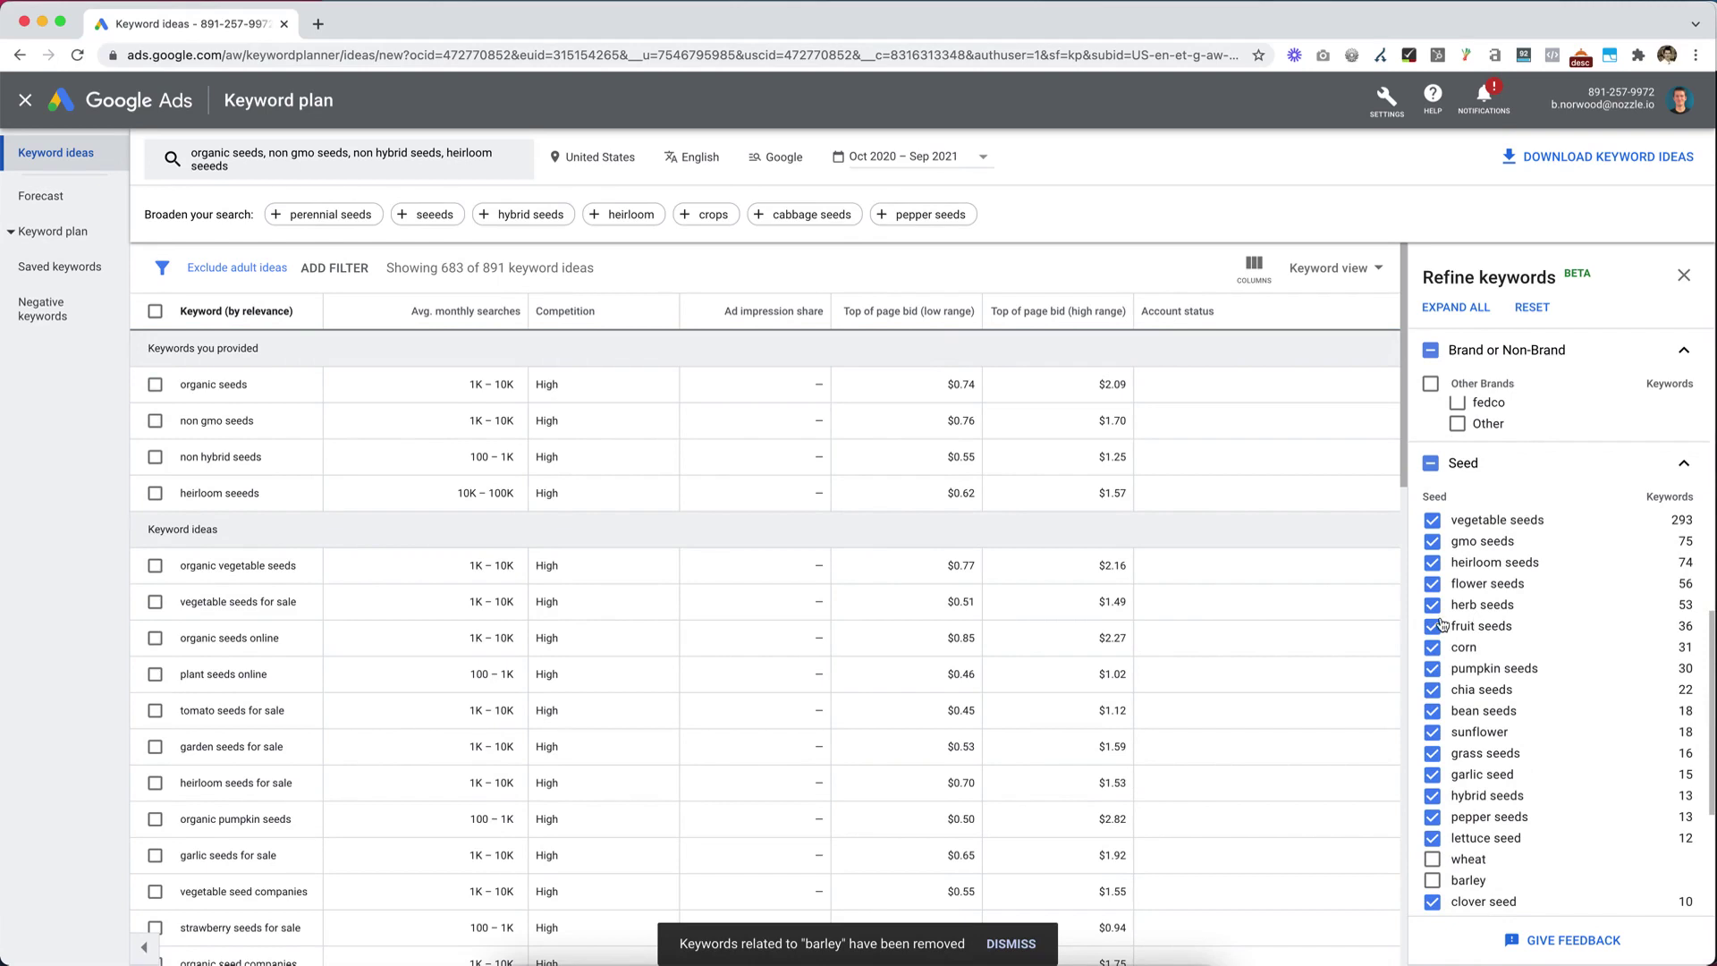
scroll(1481, 635, "down", 5)
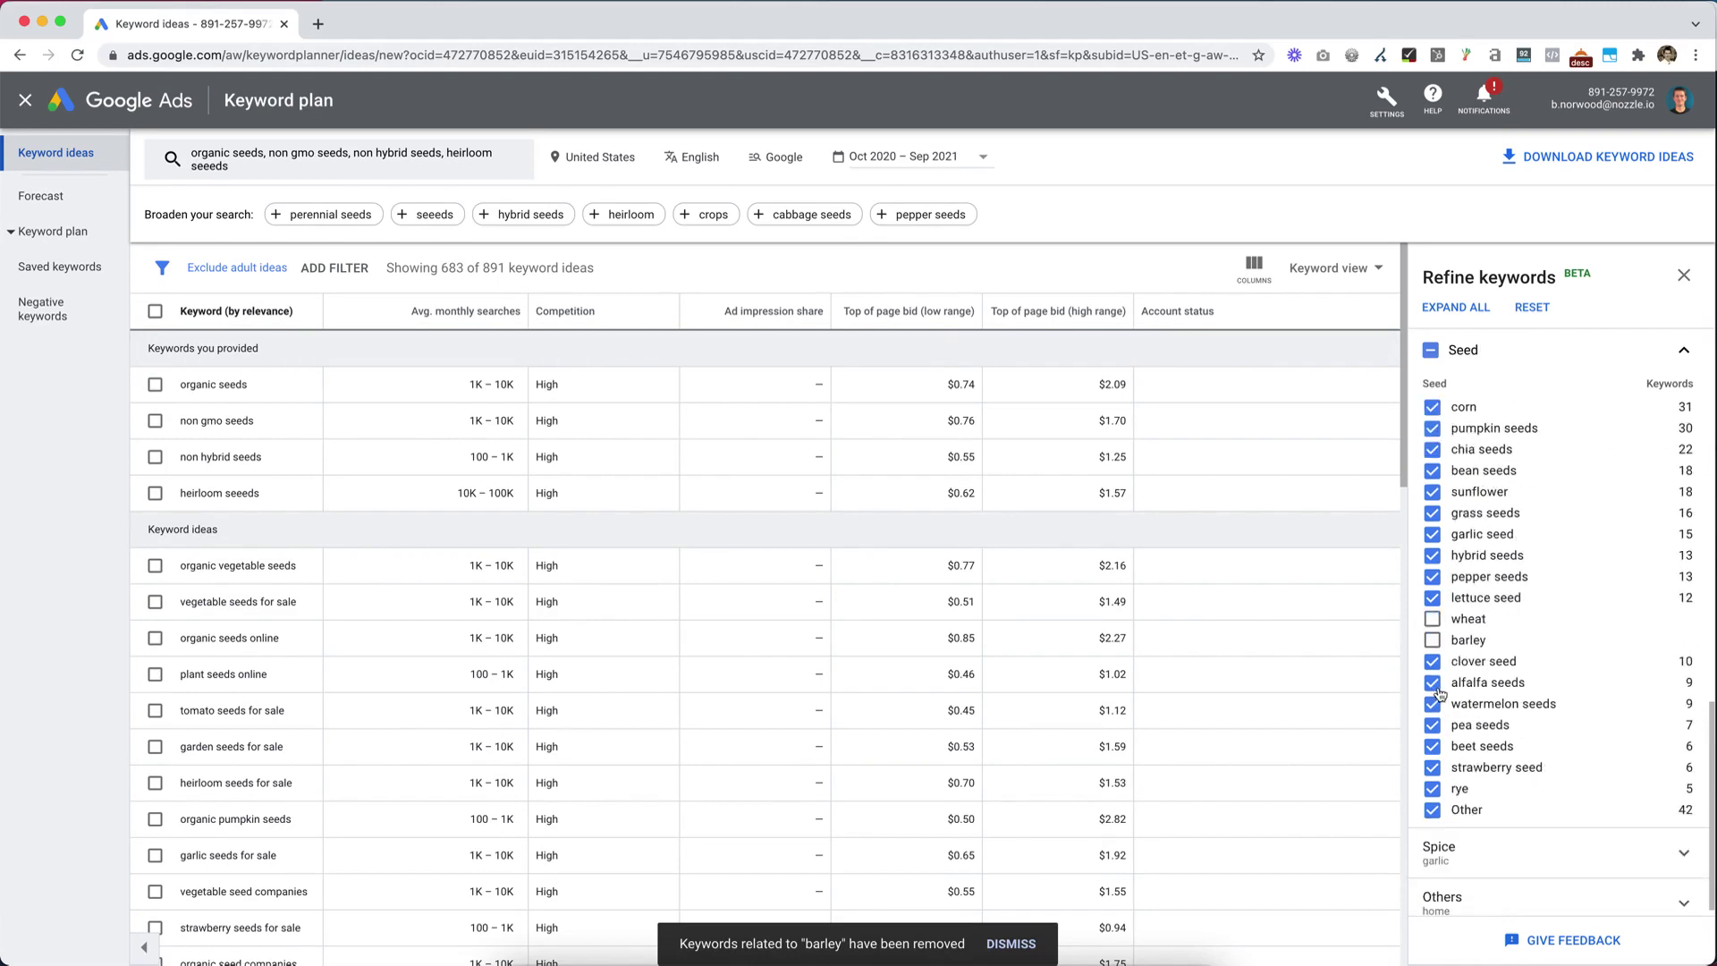
left_click(1433, 684)
left_click(1433, 662)
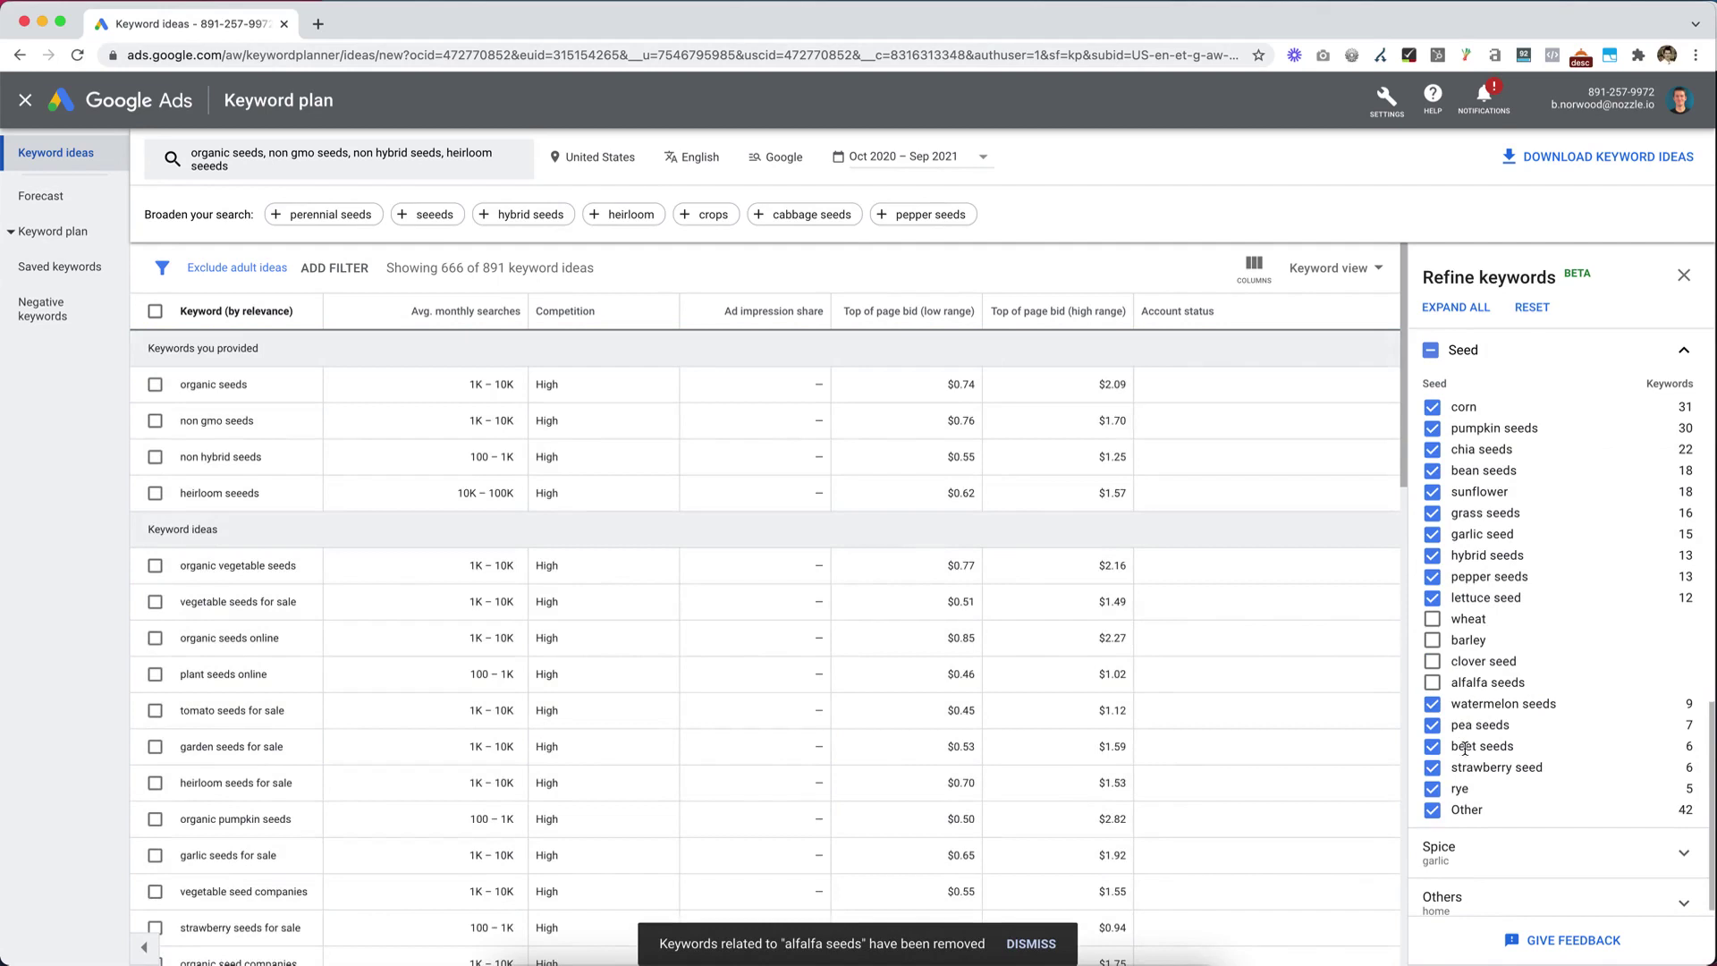
scroll(1467, 748, "down", 1)
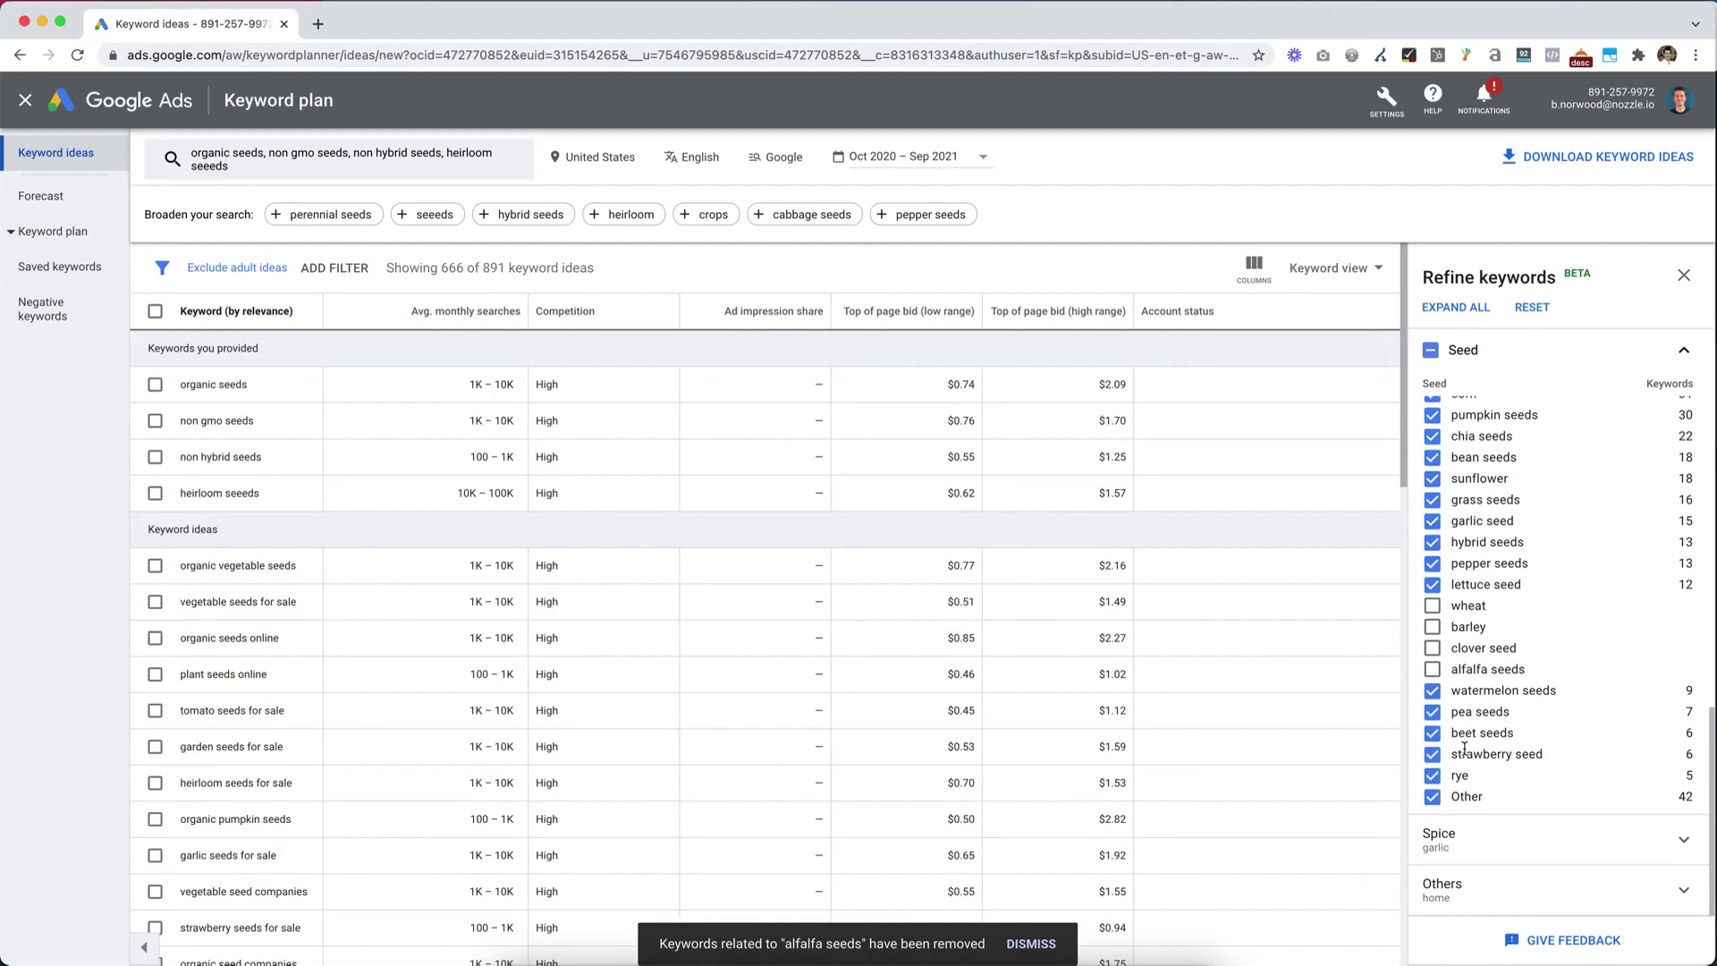
left_click(1452, 798)
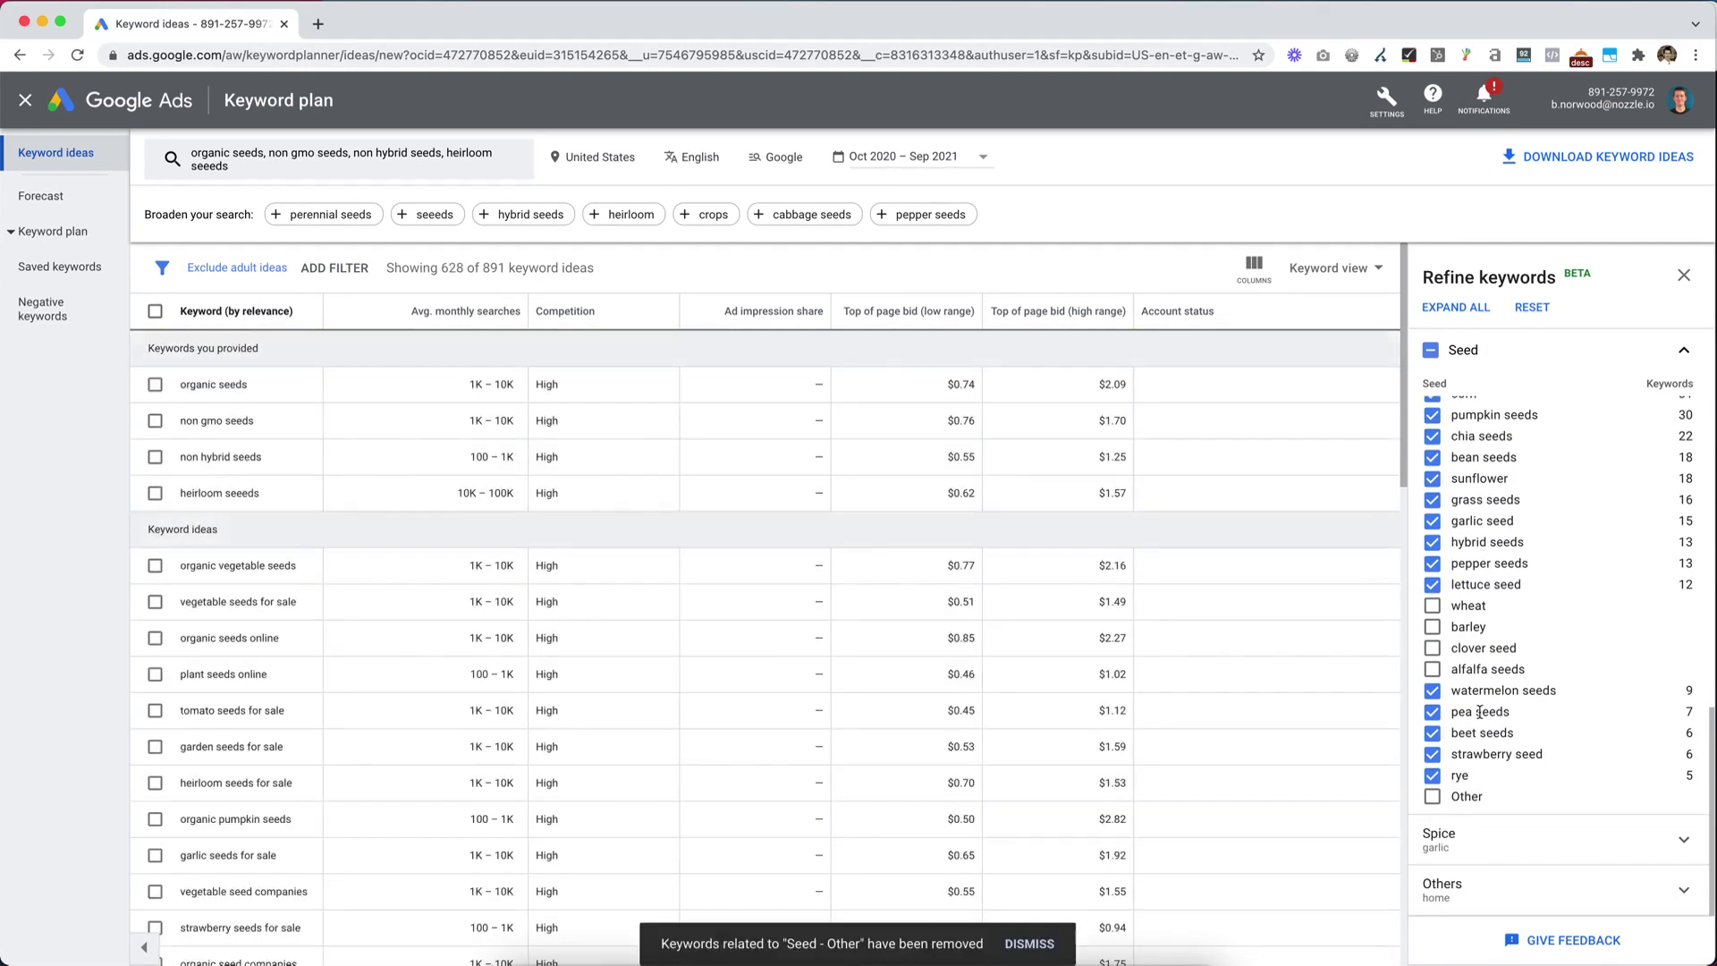
Exclude the whole Spice and Others categories, leaving 585 of 891 ideas
left_click(1476, 838)
scroll(1471, 741, "down", 3)
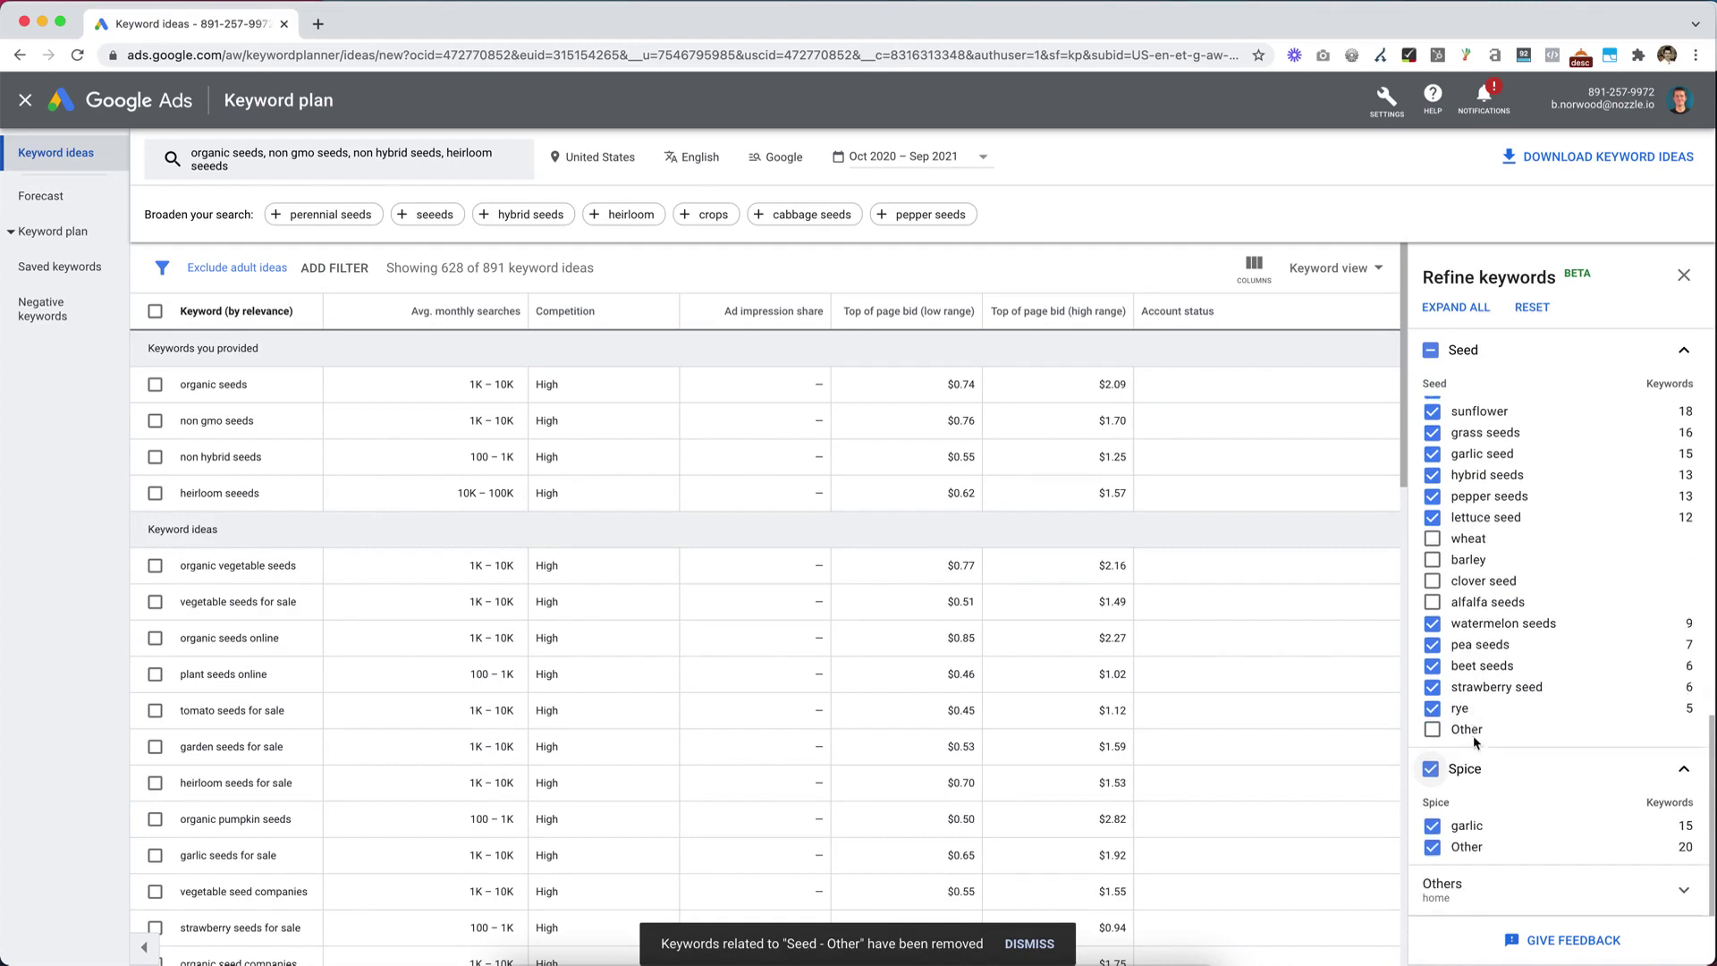
left_click(1432, 769)
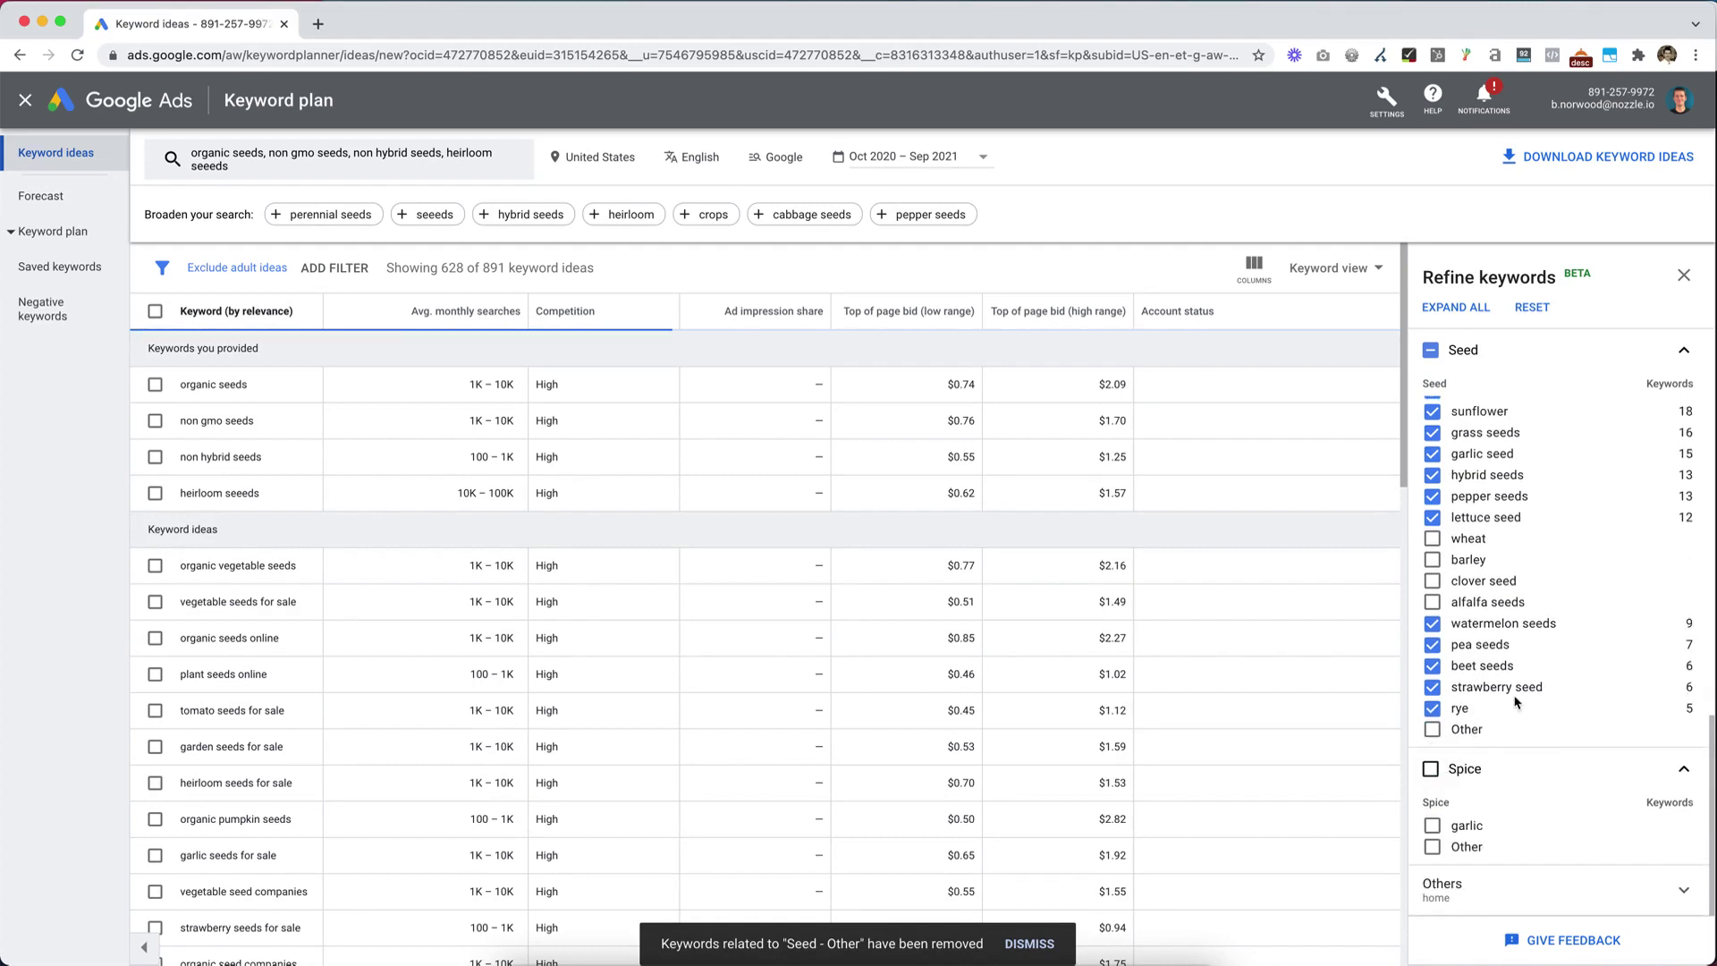
left_click(1492, 888)
scroll(1511, 827, "down", 3)
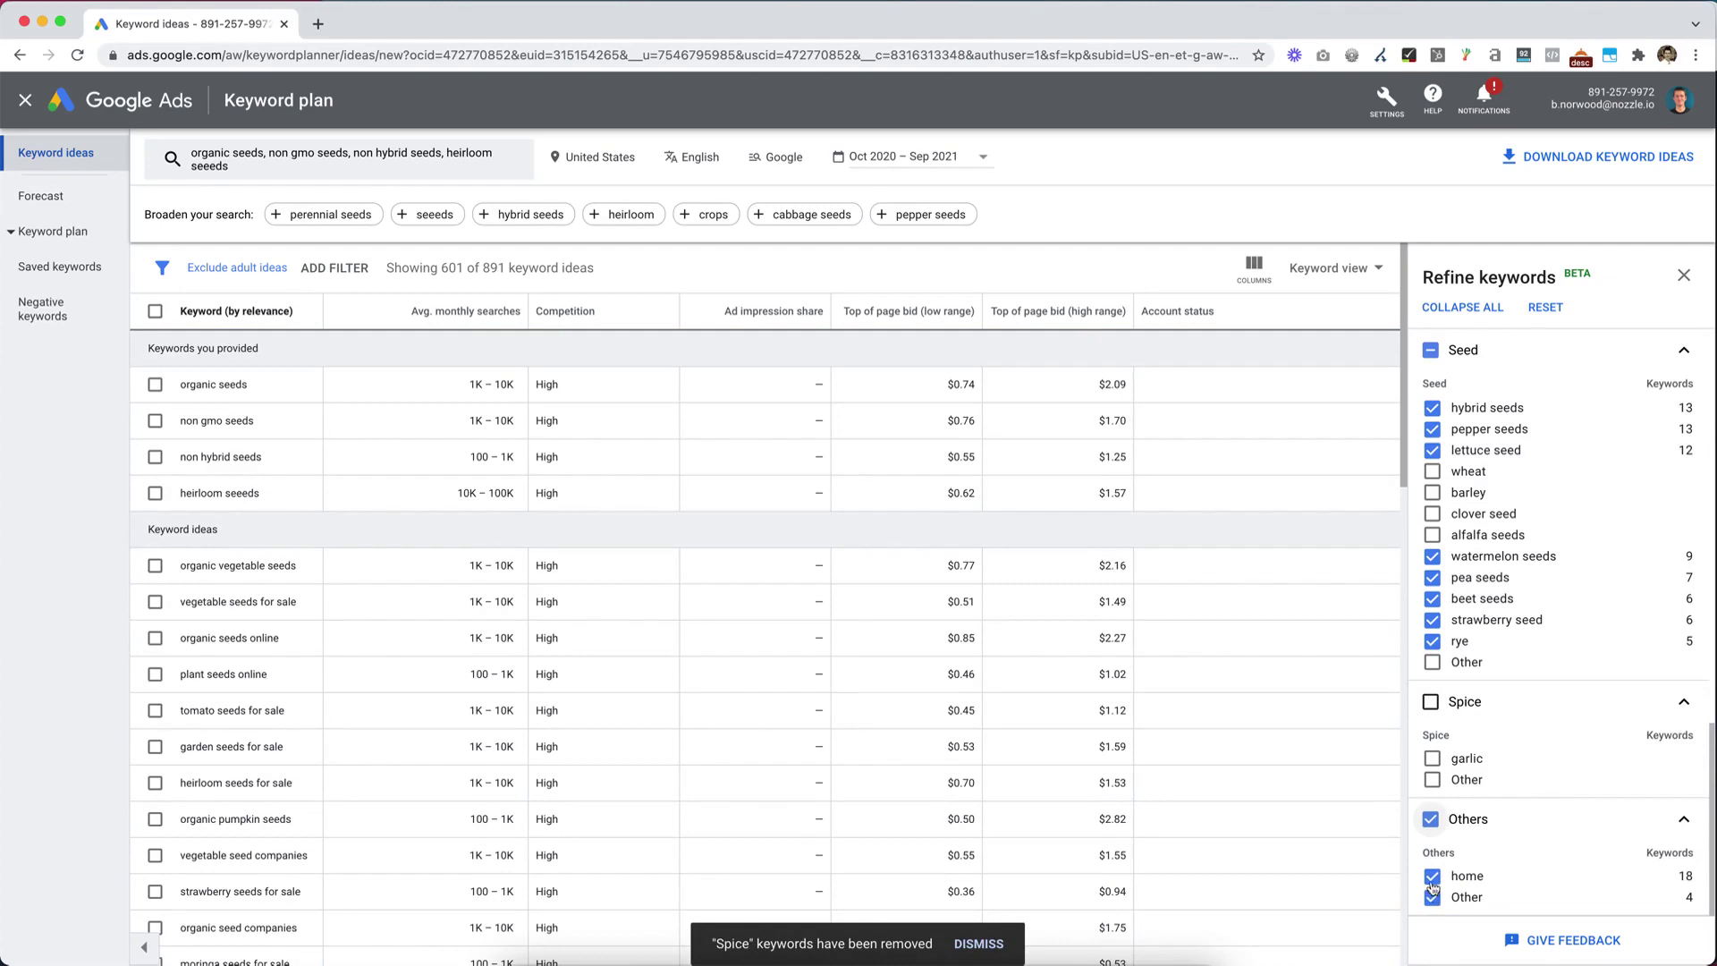
left_click(1431, 821)
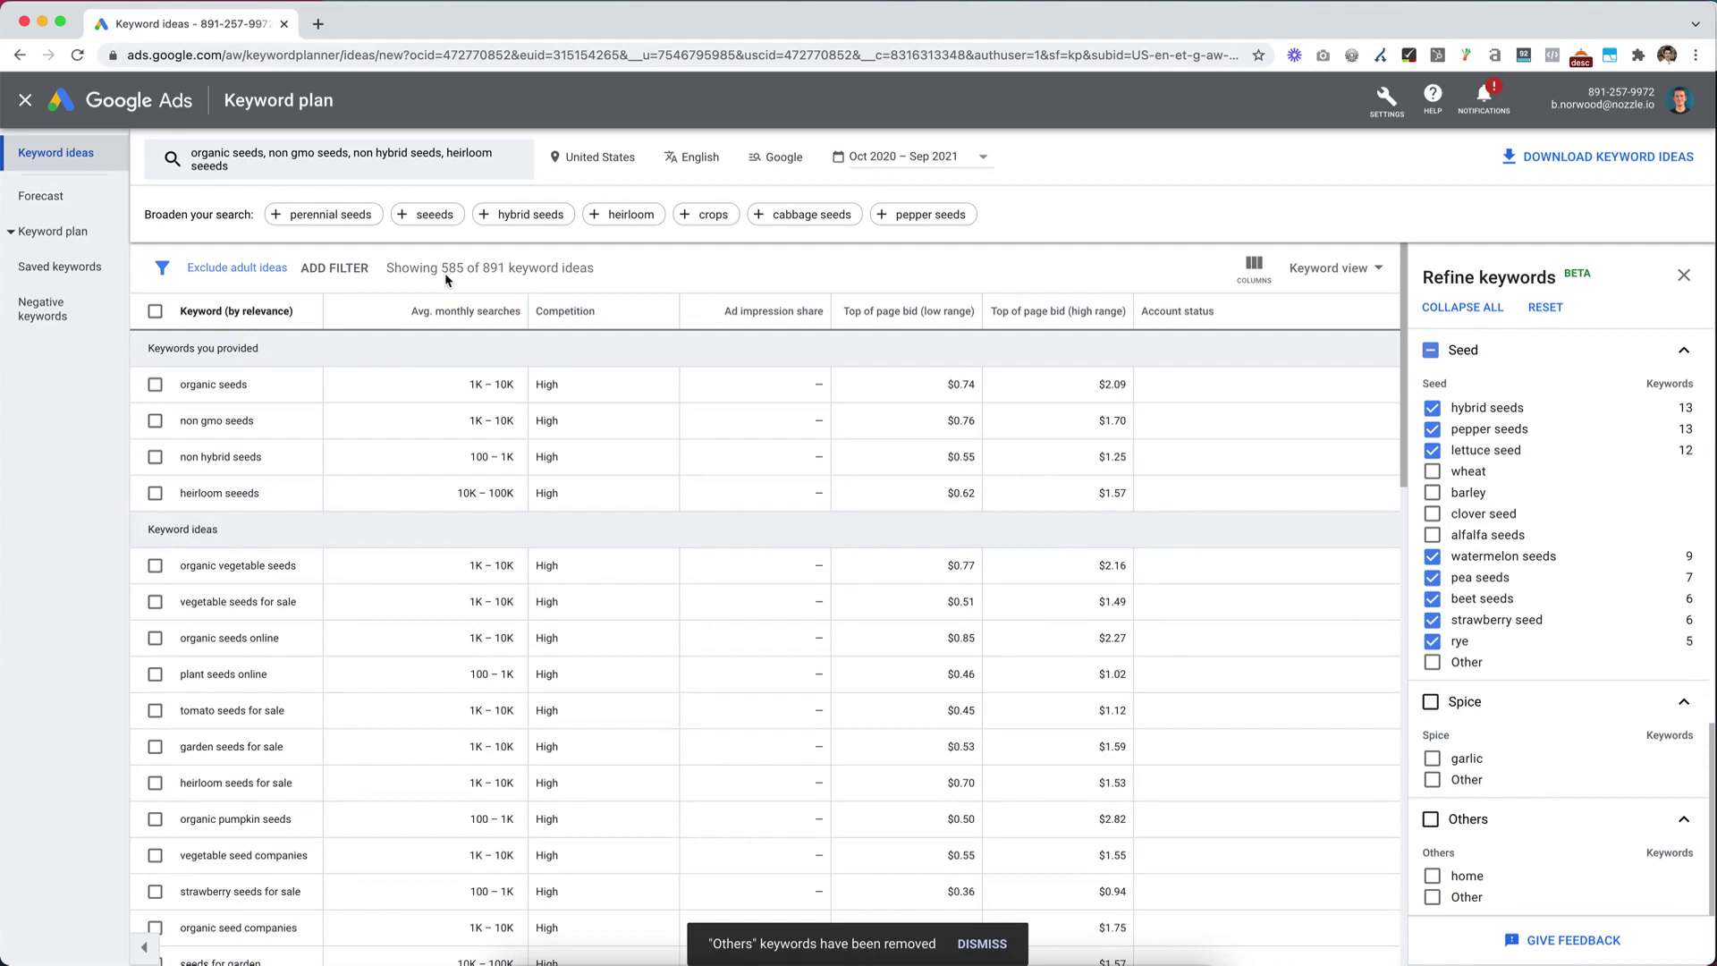
left_click(1606, 159)
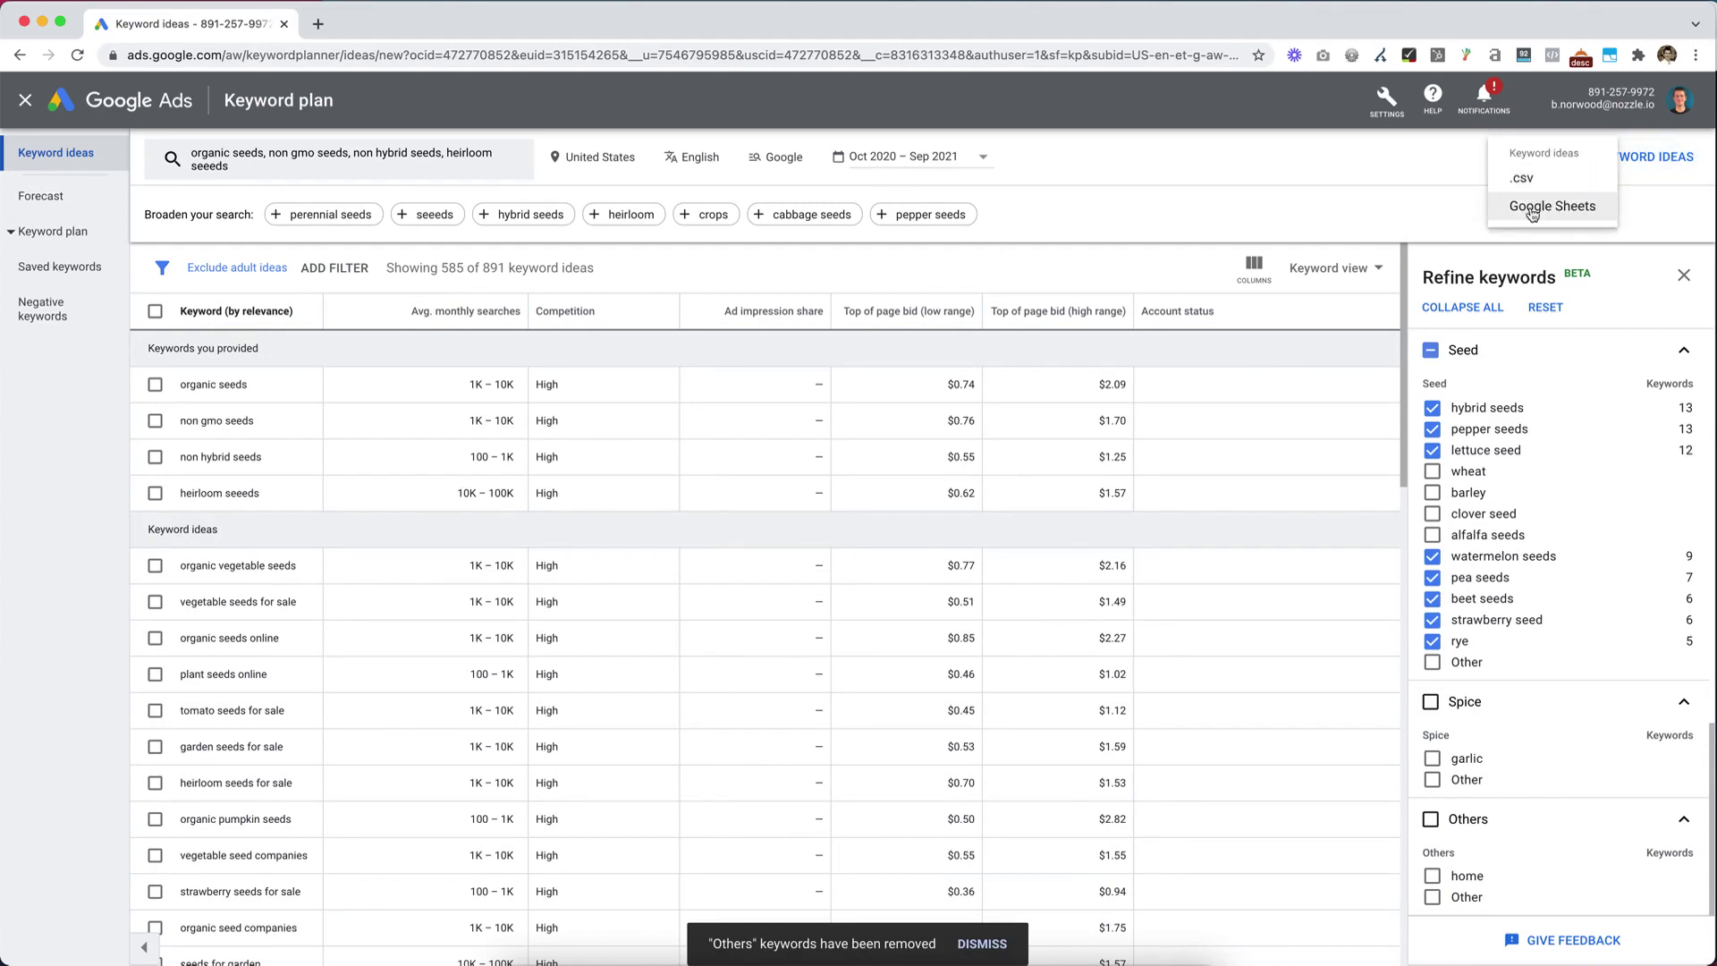
Bring up the .csv and Google Sheets export choices for the 585 filtered ideas
mouse_move(495, 320)
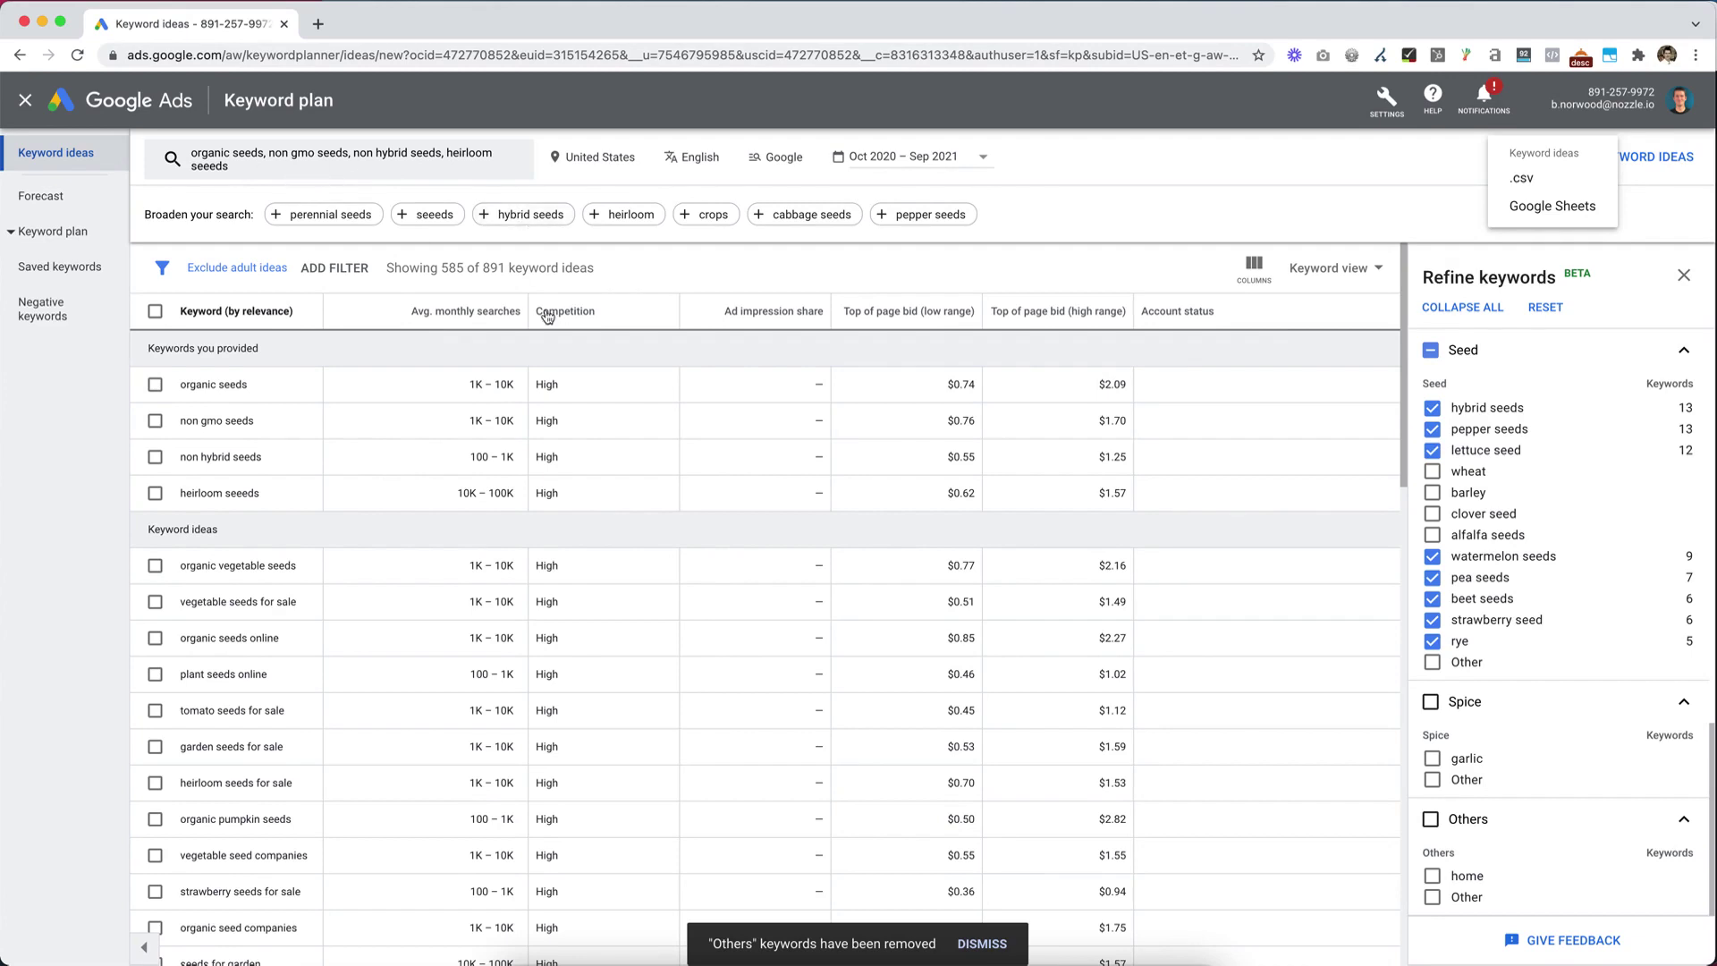
Remove the non gmo, non hybrid and organic seeds keywords, keeping only the heirloom one
left_click(329, 170)
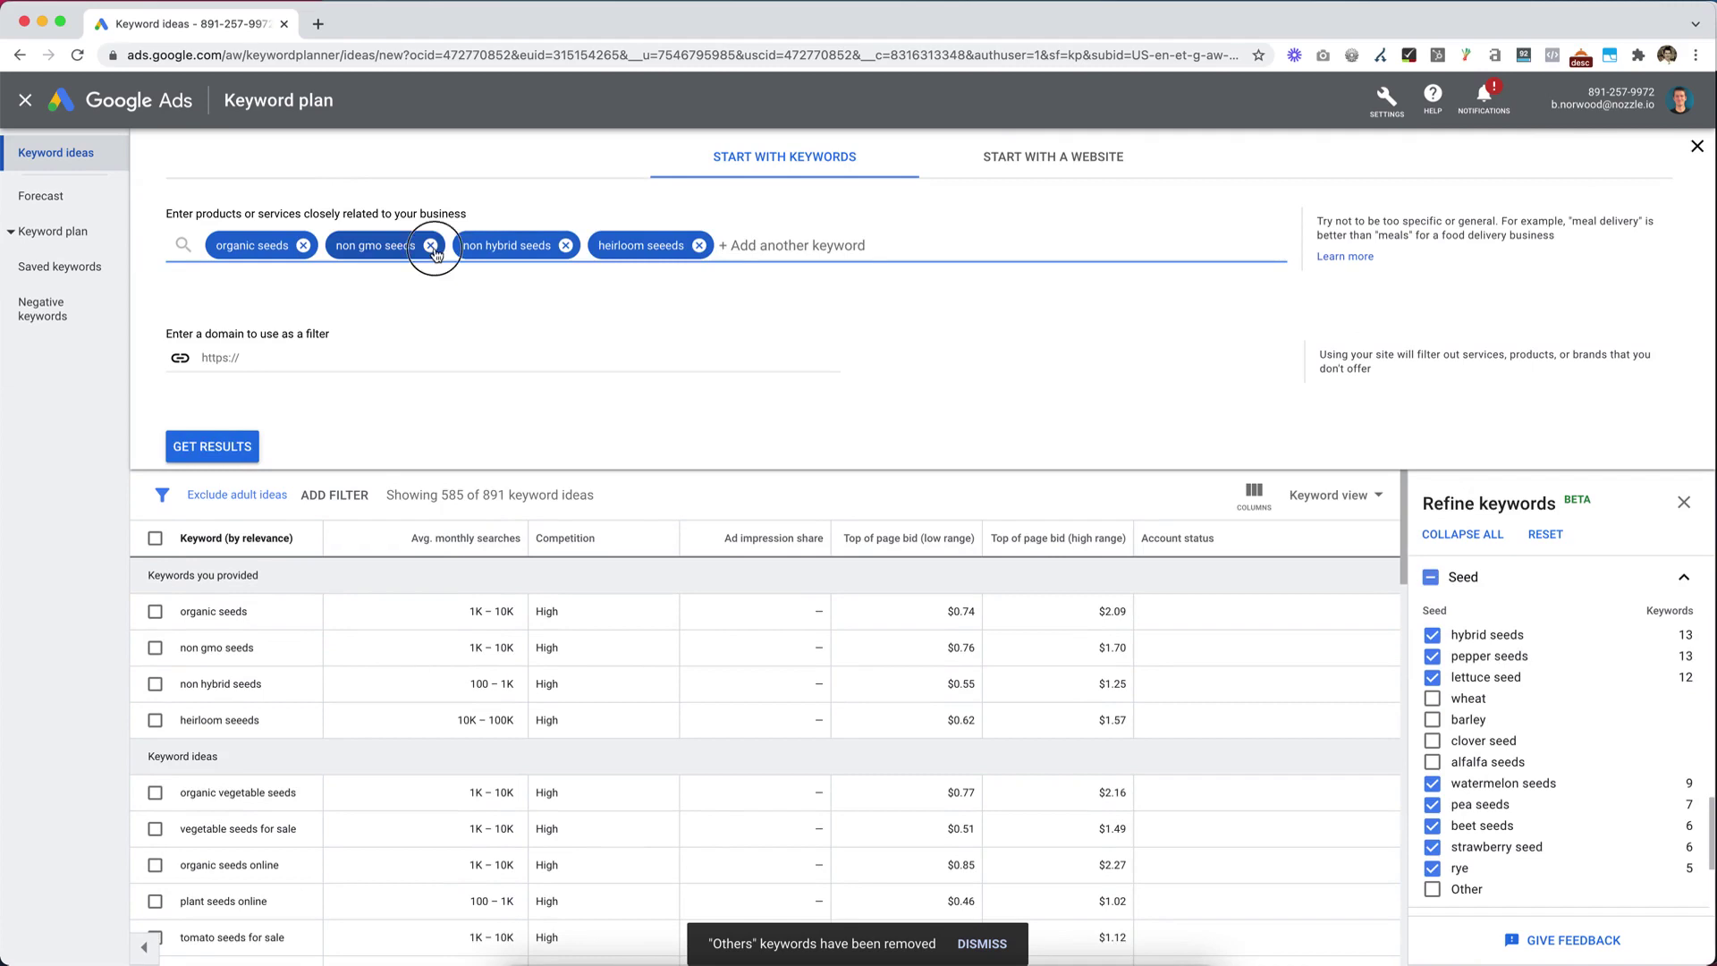
left_click(431, 247)
left_click(433, 248)
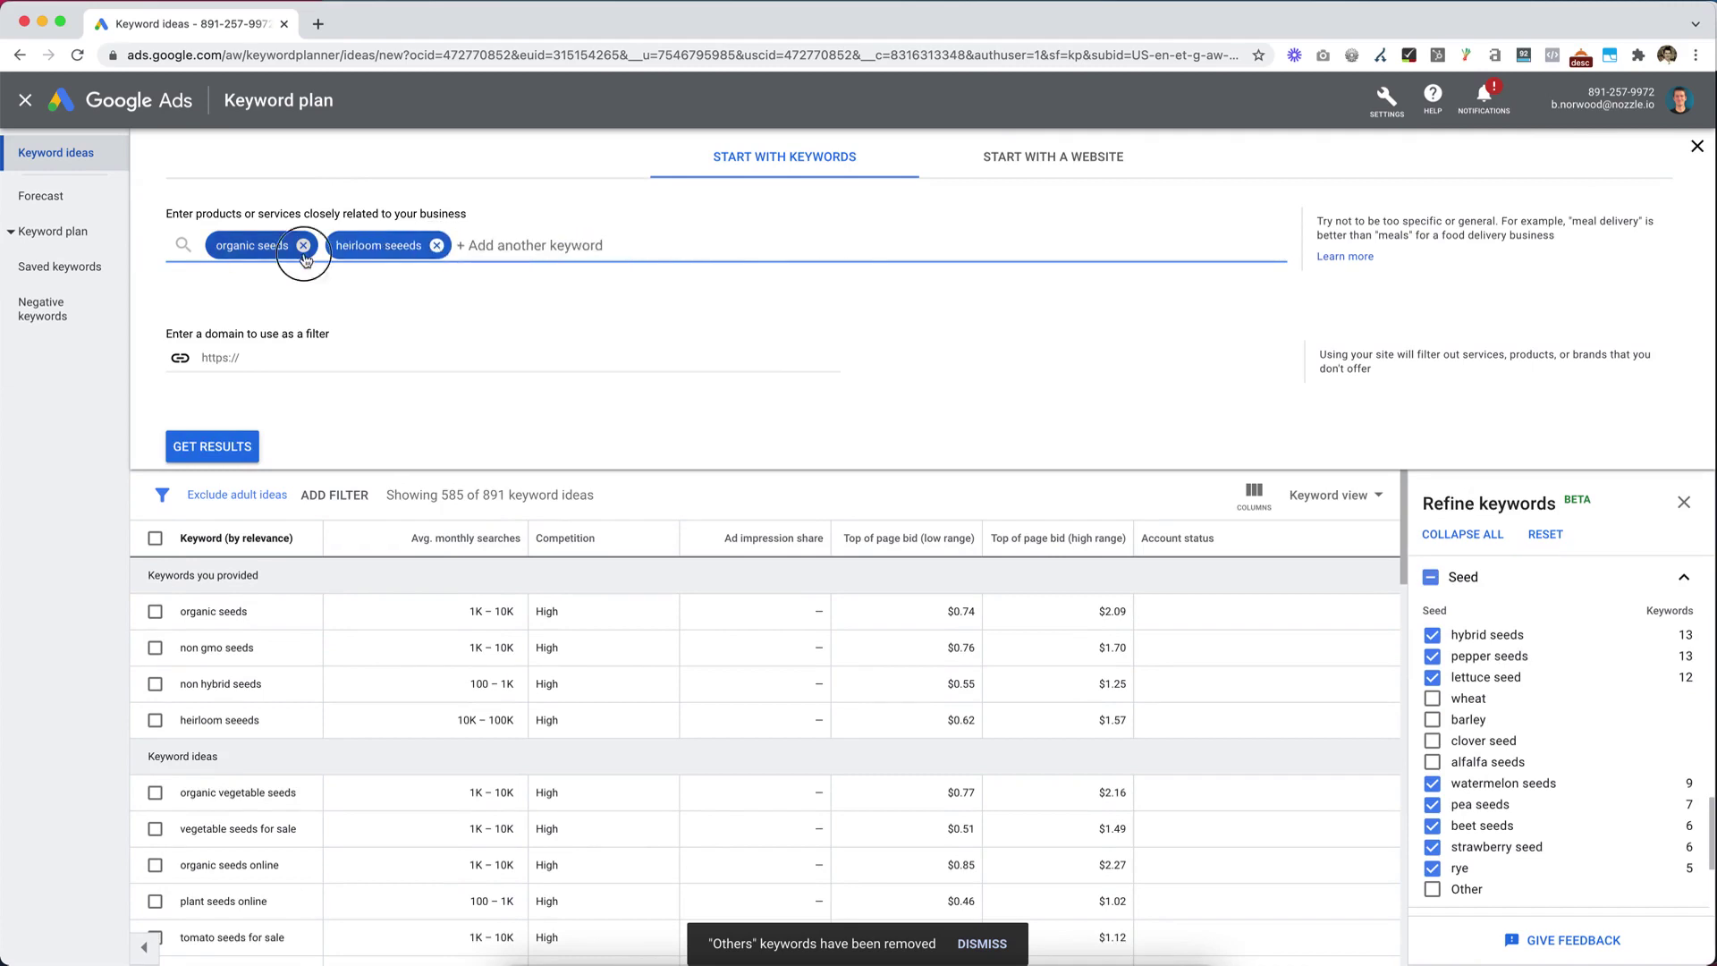
left_click(303, 246)
left_click(224, 447)
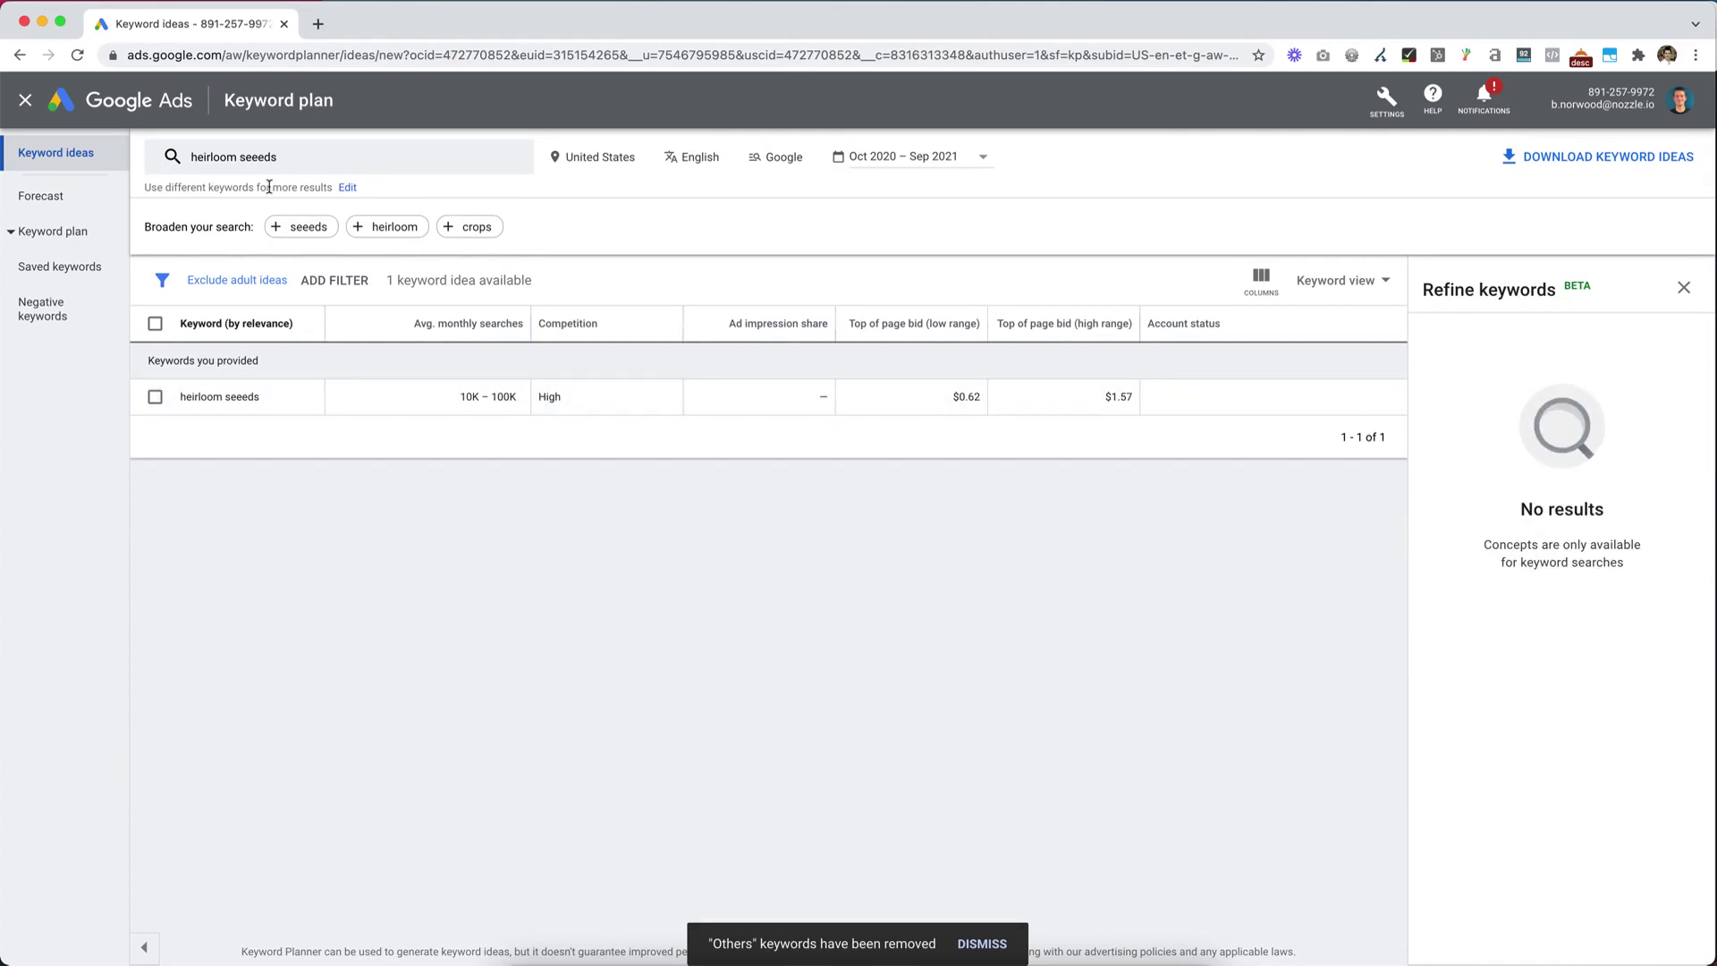
Correct 'heirloom seeeds' to 'heirloom seeds' and add heirloom fruit, giving 997 ideas
left_click(269, 163)
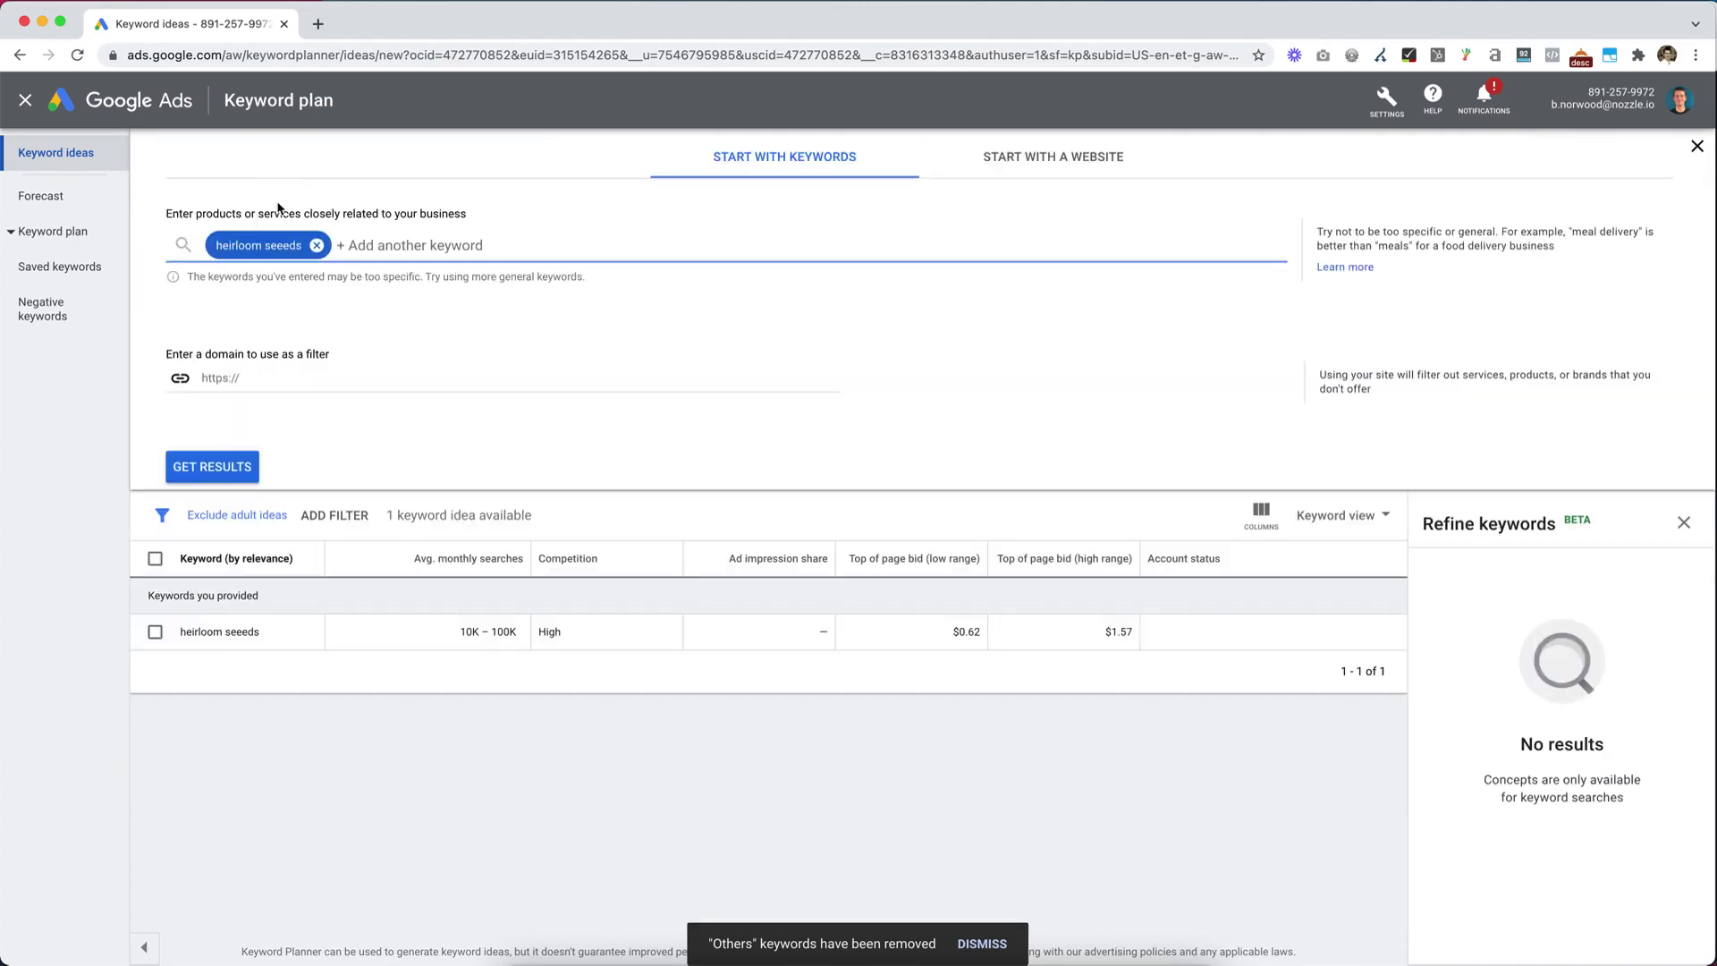
left_click(292, 248)
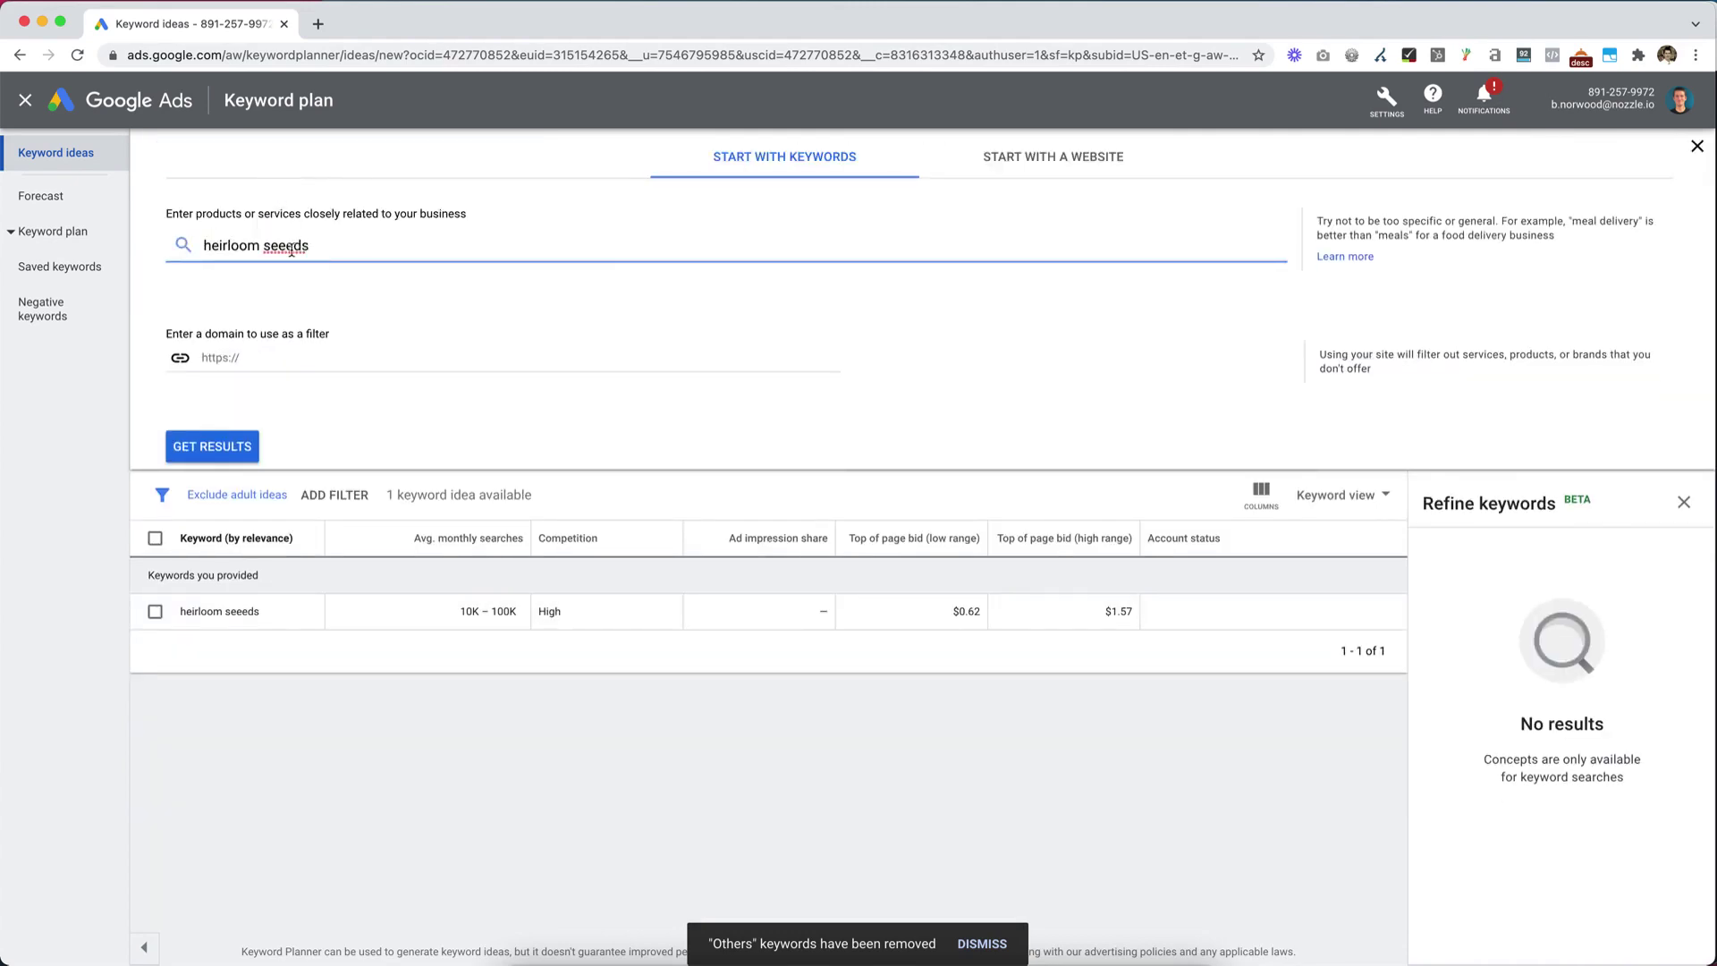
key("BackSpace")
left_click(212, 446)
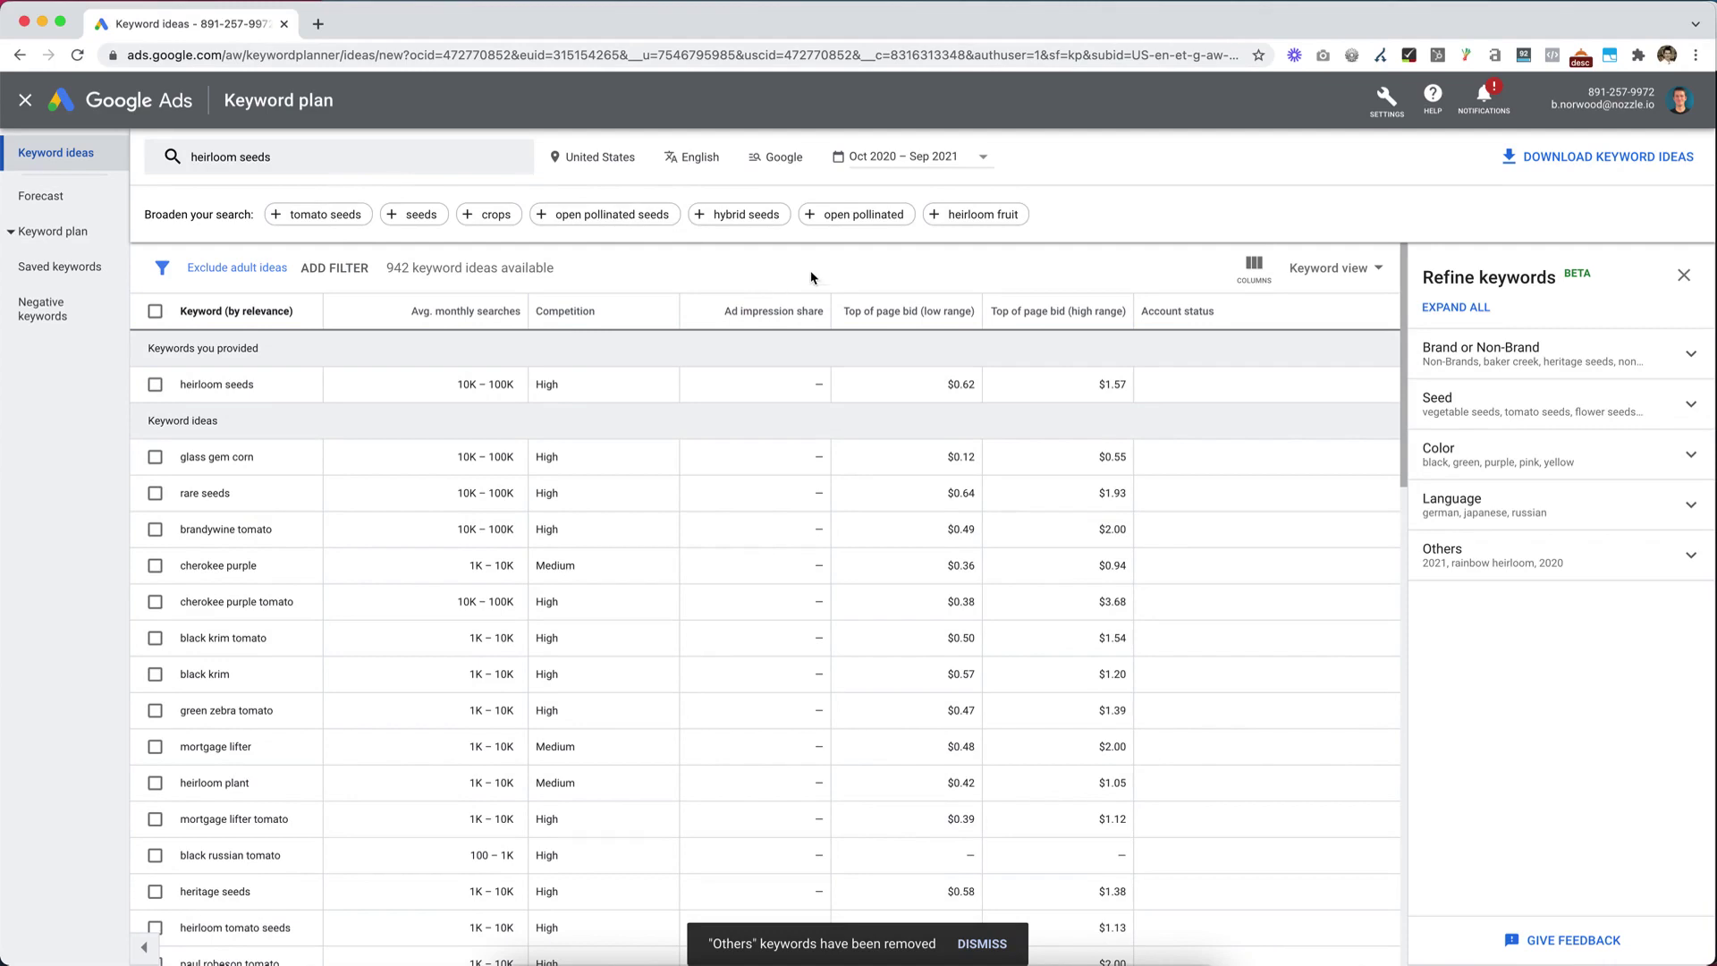
left_click(959, 222)
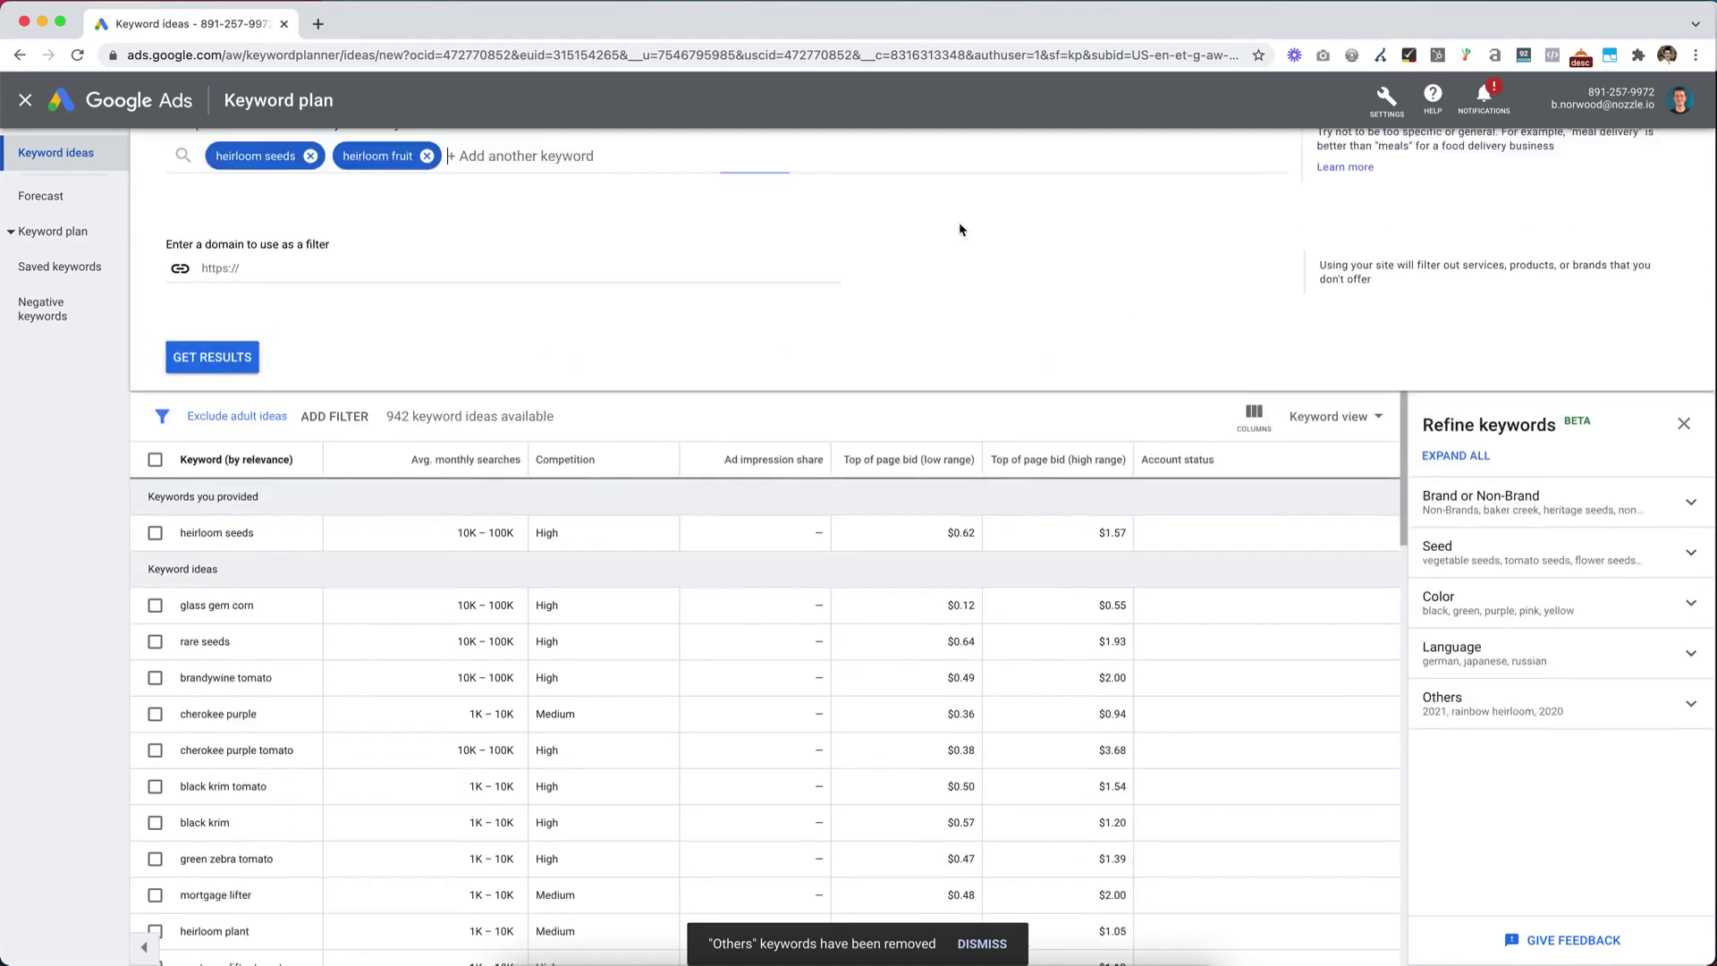
left_click(226, 451)
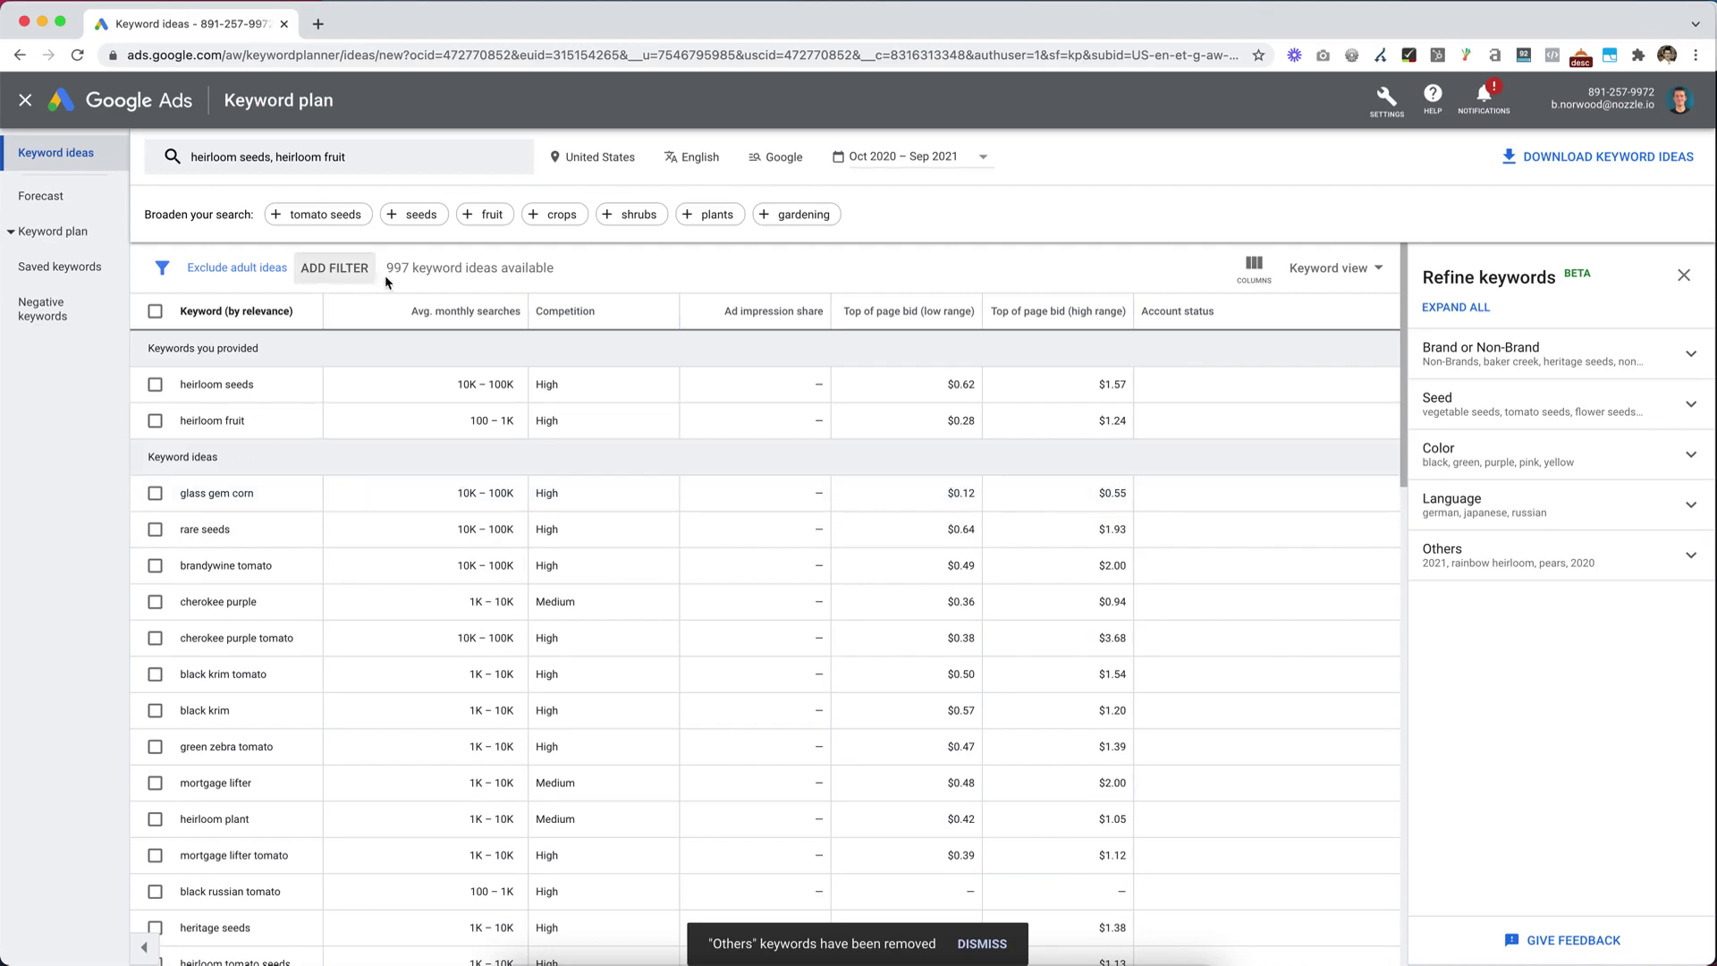
Expand the Seed refinement to list groups such as vegetable seeds (466) and tomato seeds (305)
left_click(1501, 400)
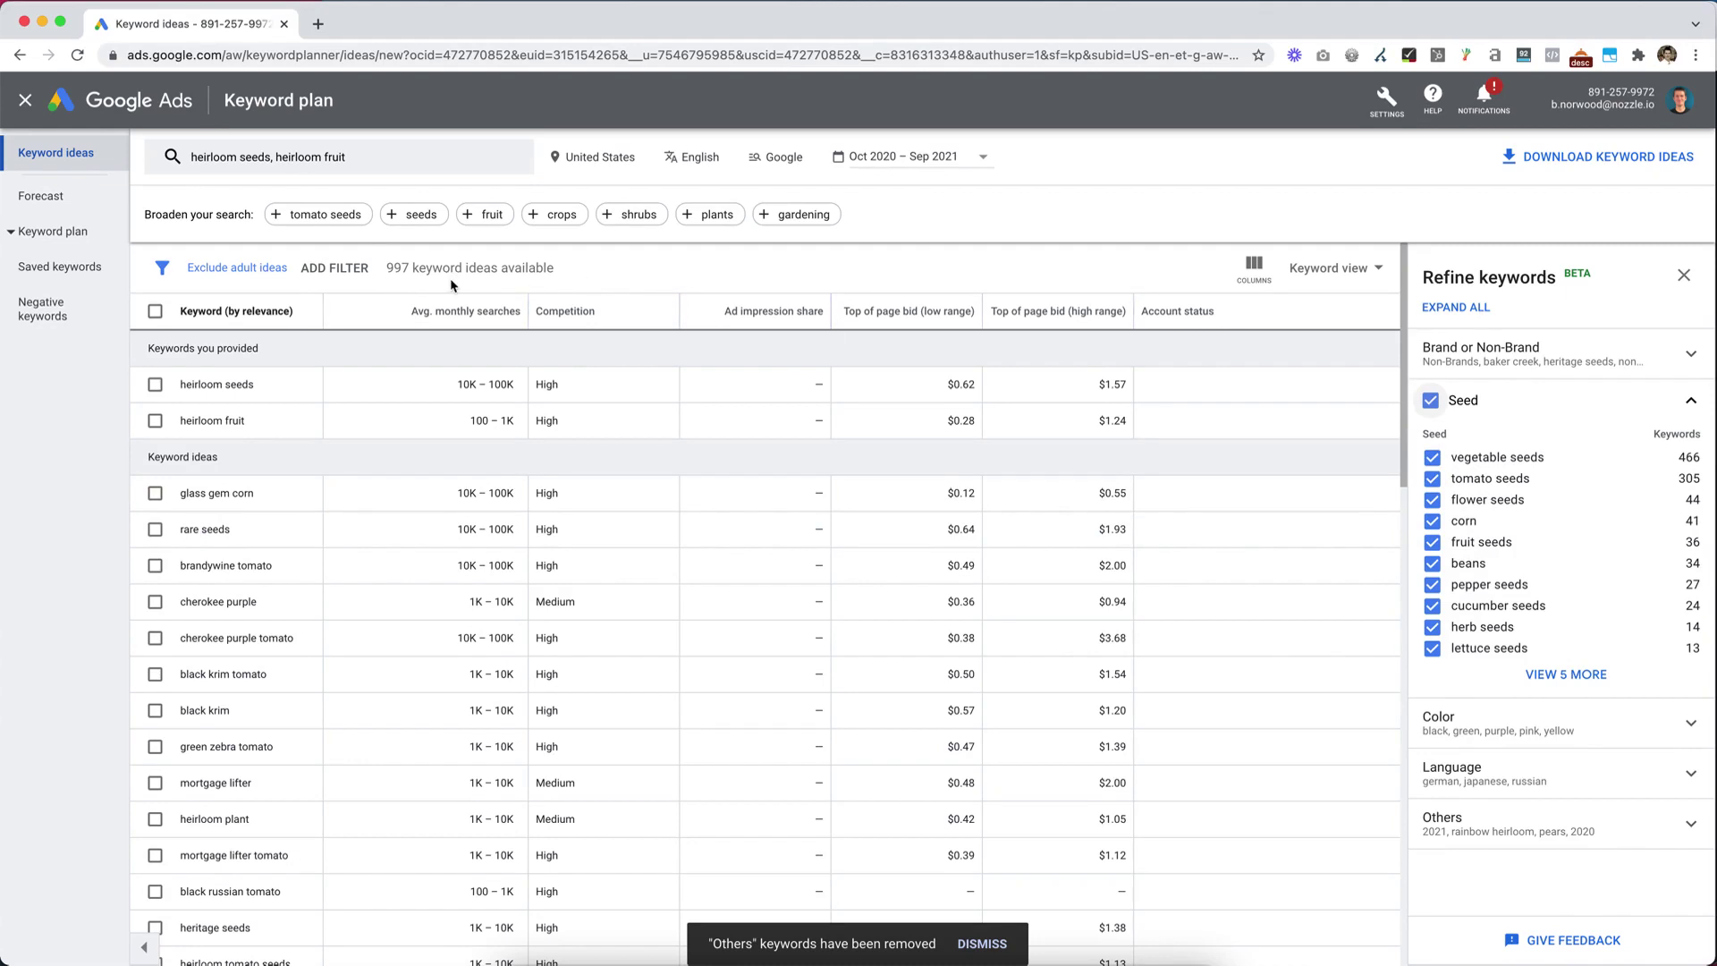